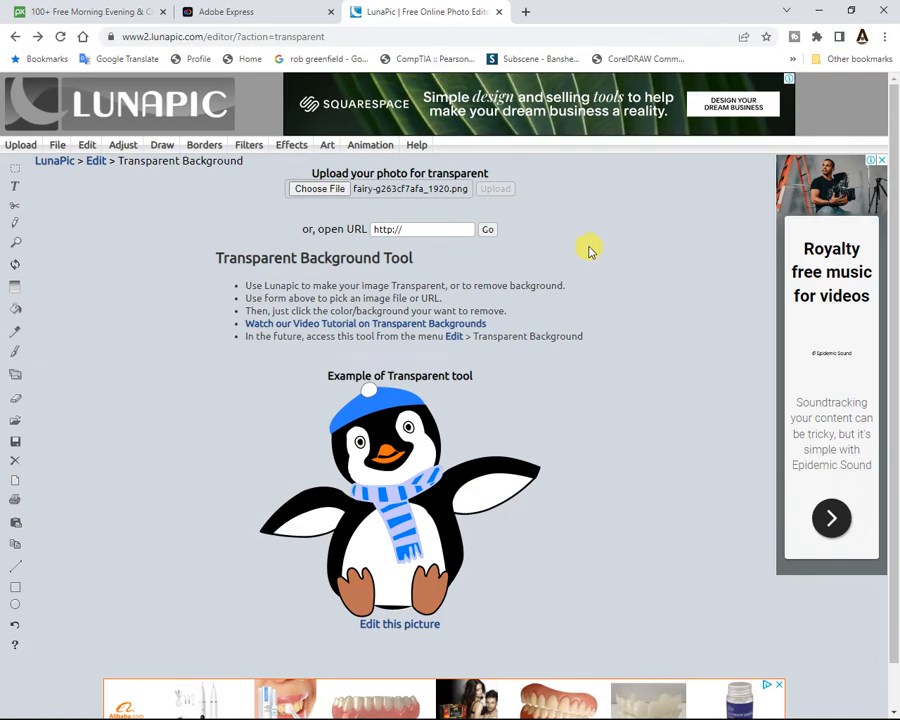
# Try to upload fairy-g263cf7afa_1920.png from the project 1 folder to the Transparent Background tool.
pyautogui.moveTo(53, 147)
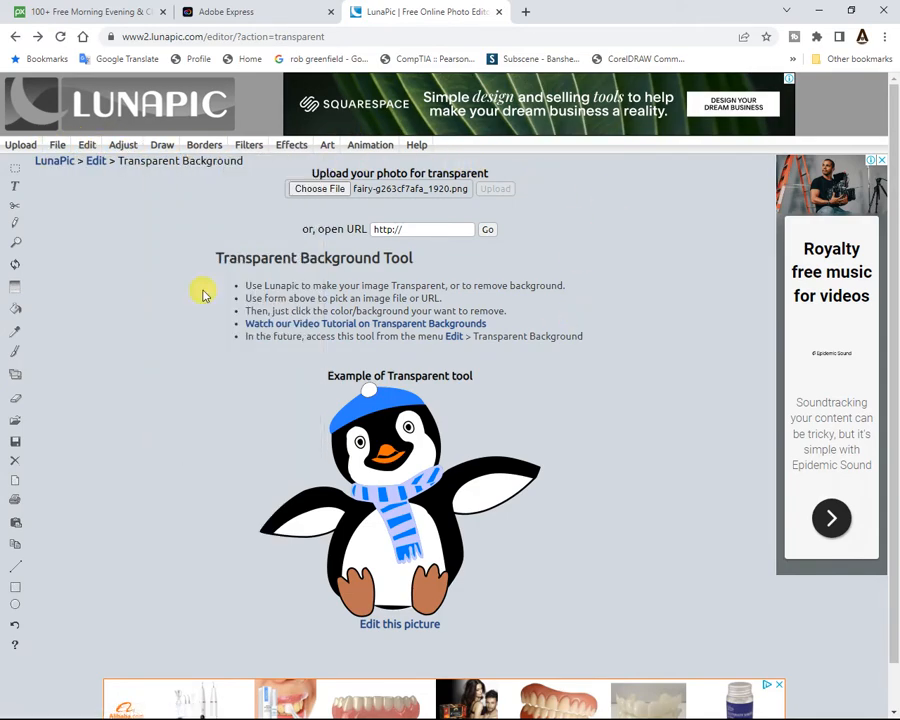
pyautogui.click(320, 190)
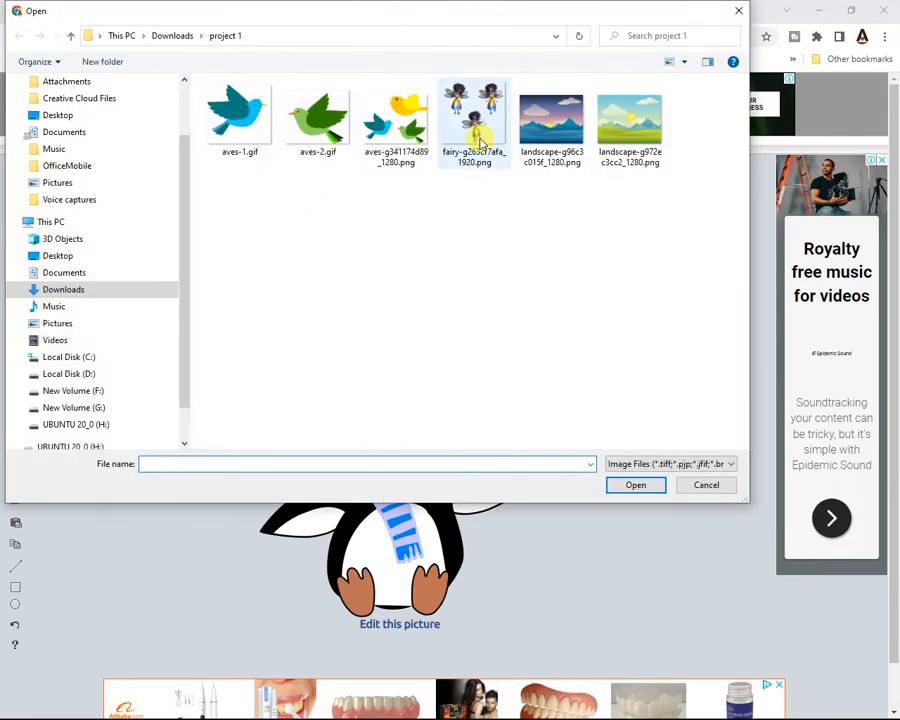
pyautogui.click(475, 125)
pyautogui.doubleClick(475, 125)
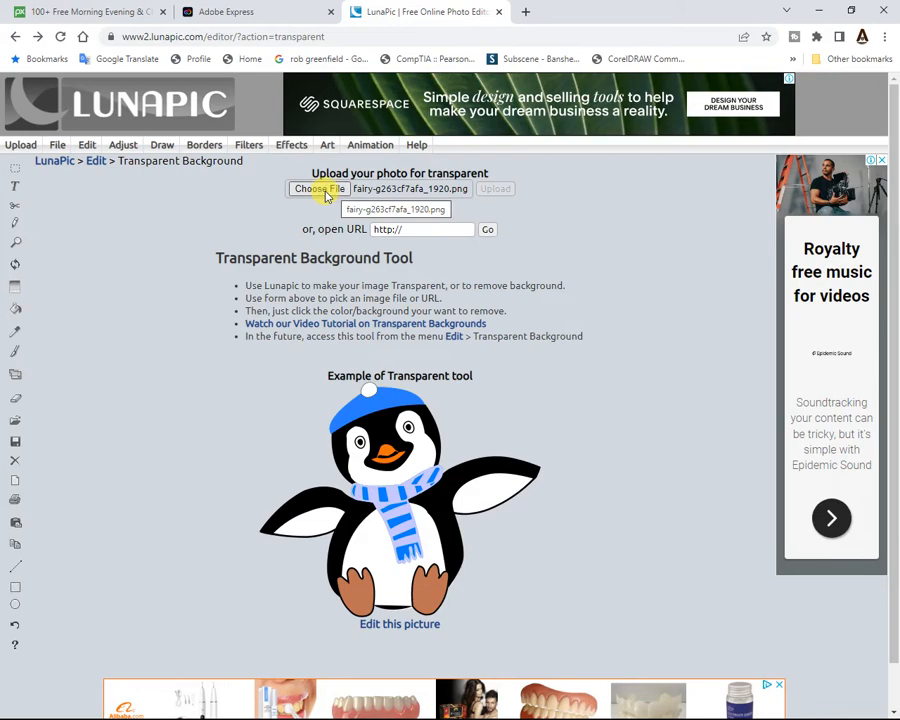
pyautogui.scroll(-1, 208, 494)
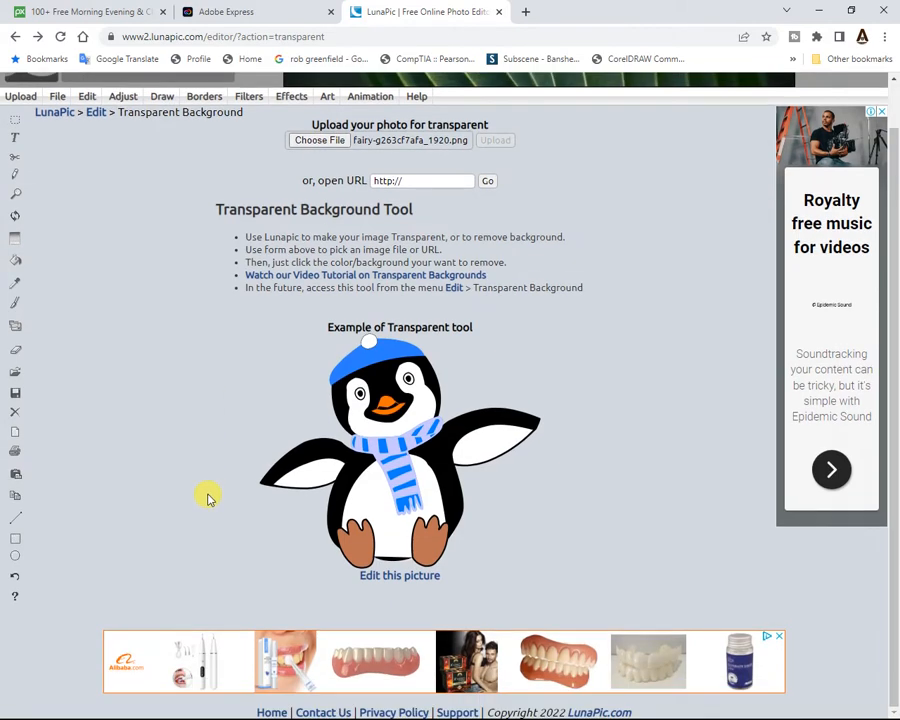
pyautogui.scroll(1, 541, 400)
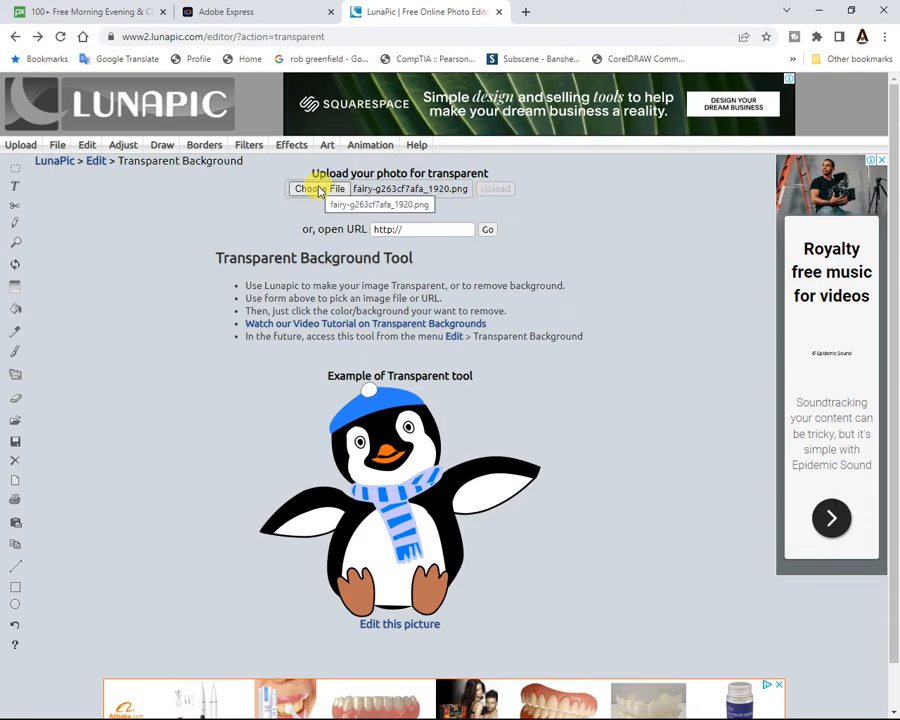
# Switch to the project 1 folder in File Explorer and open fairy-g263cf7afa_1920.png in Snip & Sketch.
pyautogui.hotkey('alt', 'Tab')
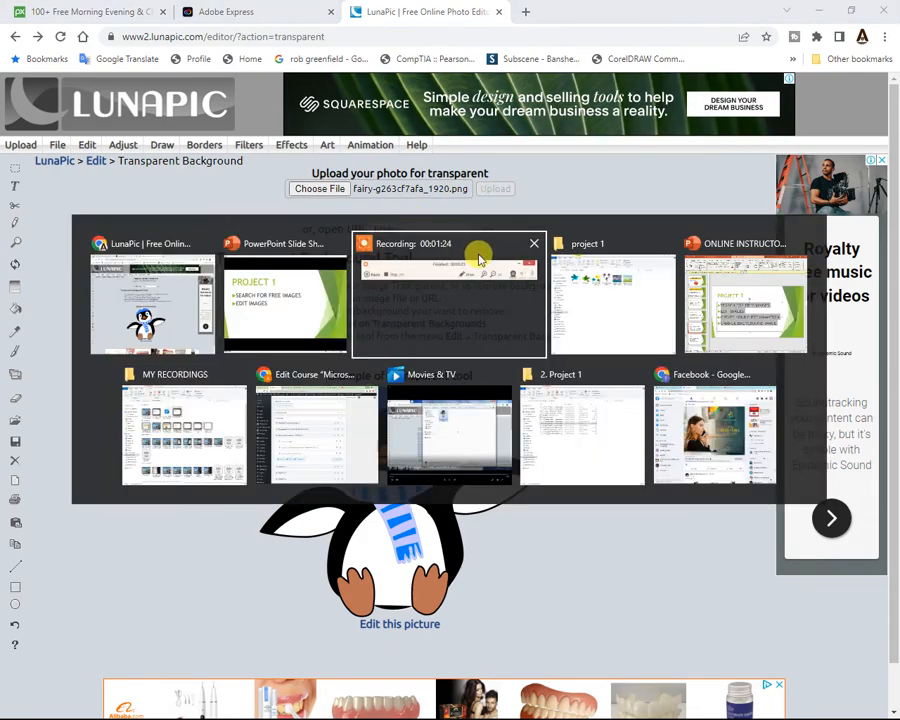
pyautogui.hotkey('alt', 'Tab')
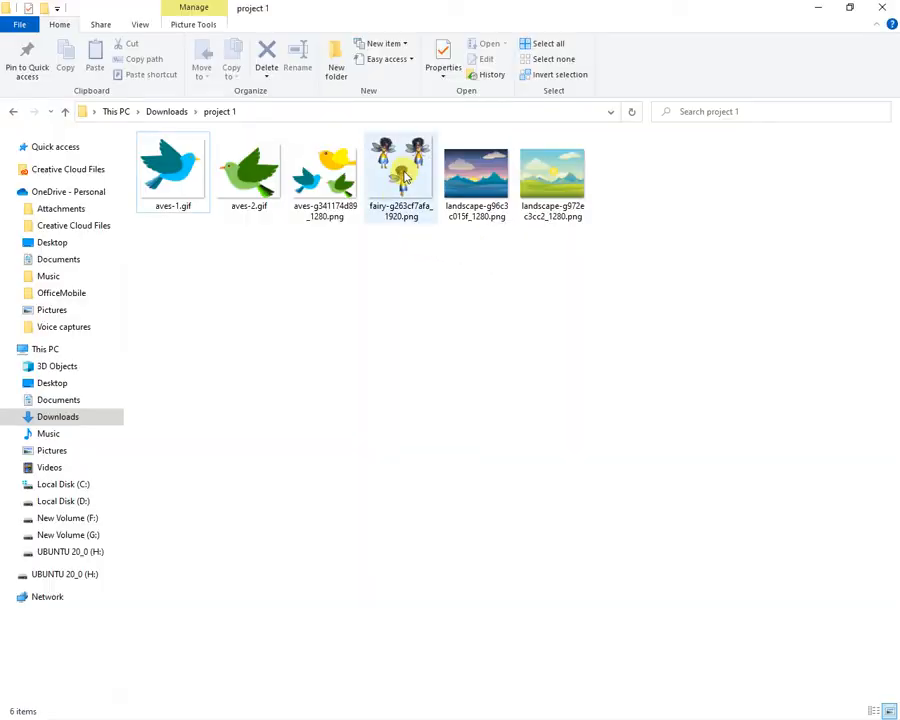
pyautogui.click(404, 176)
pyautogui.rightClick(404, 176)
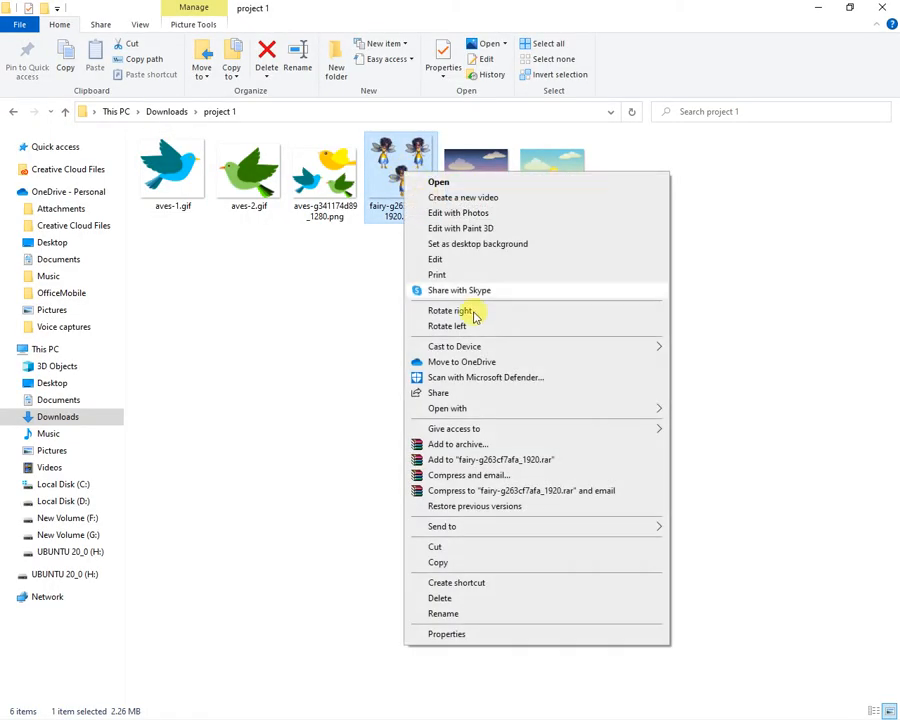
pyautogui.moveTo(542, 409)
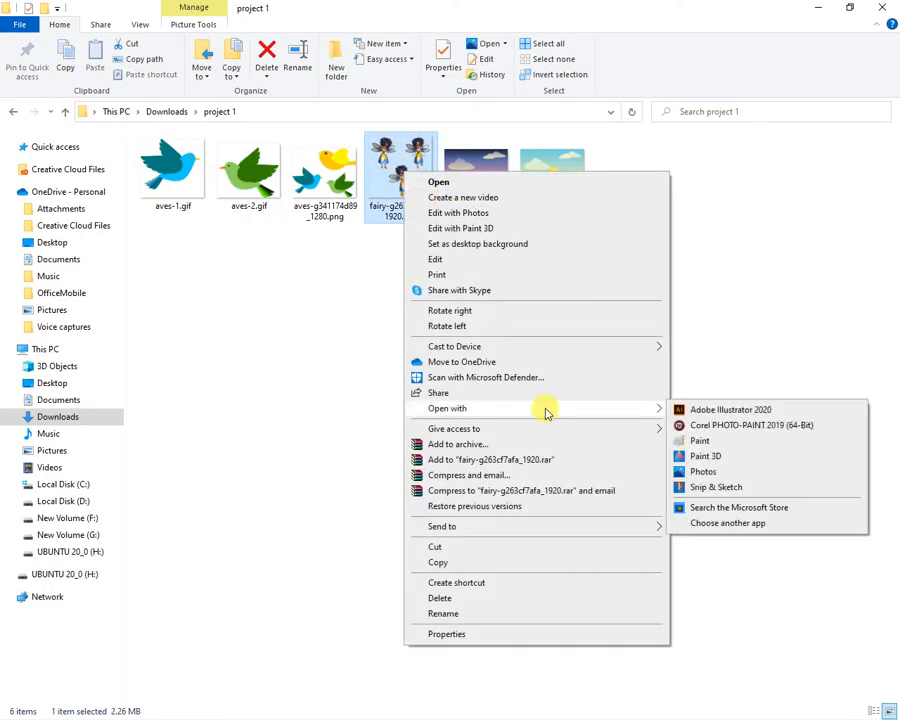
pyautogui.click(716, 487)
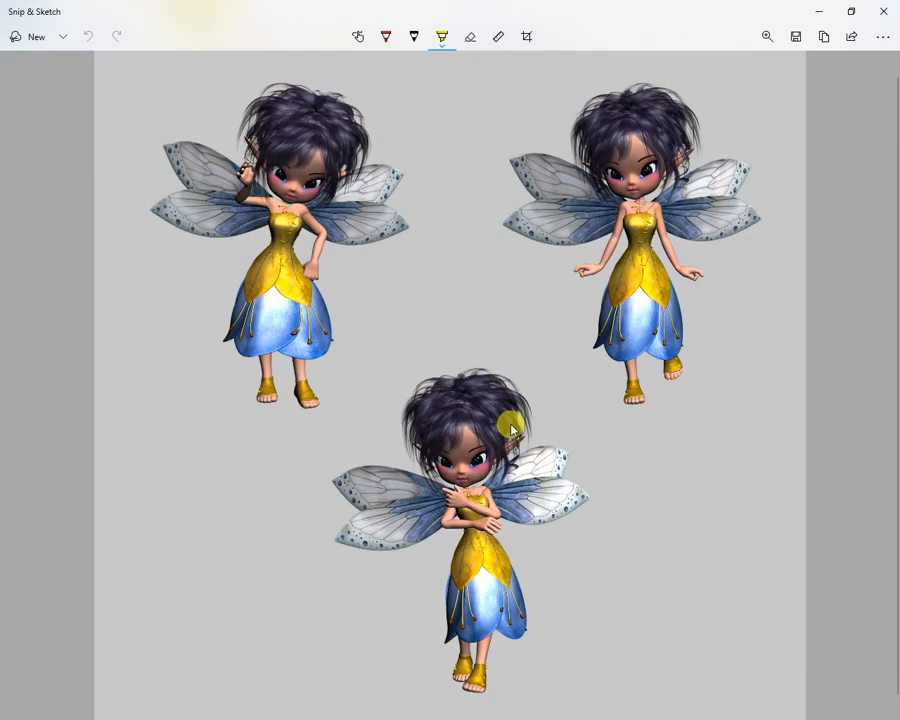
# Start cropping the image and tighten the crop frame around the lower middle fairy.
pyautogui.click(528, 37)
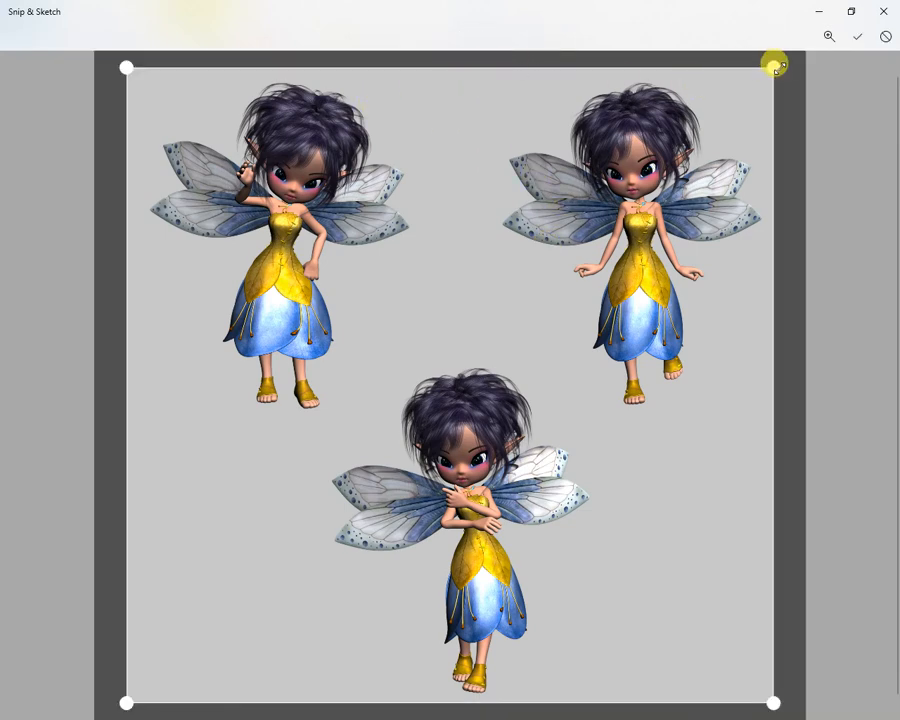
pyautogui.moveTo(775, 66); pyautogui.dragTo(639, 305)
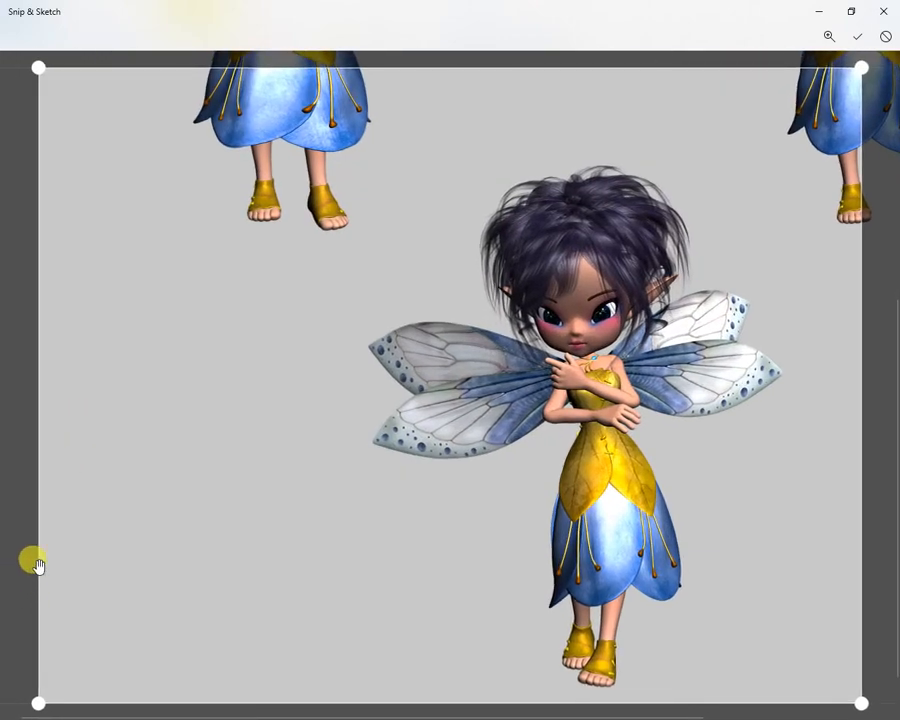
pyautogui.moveTo(37, 700); pyautogui.dragTo(271, 692)
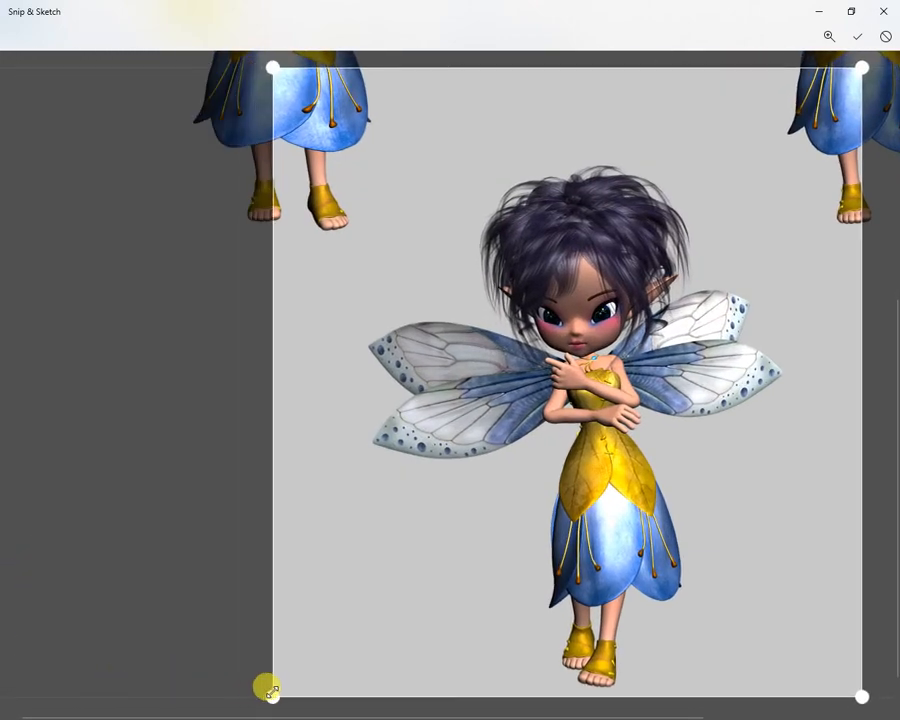
pyautogui.scroll(3, 563, 307)
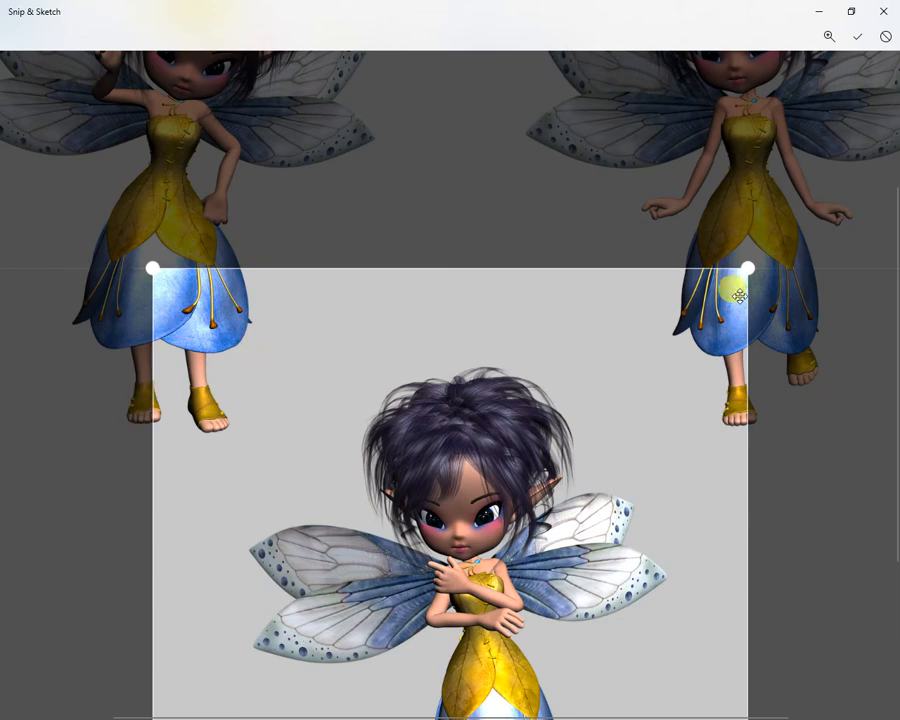
# Switch back to LunaPic in the browser and upload fairy-g263cf7afa_1920.png to the Transparent Background tool.
pyautogui.hotkey('alt', 'Tab')
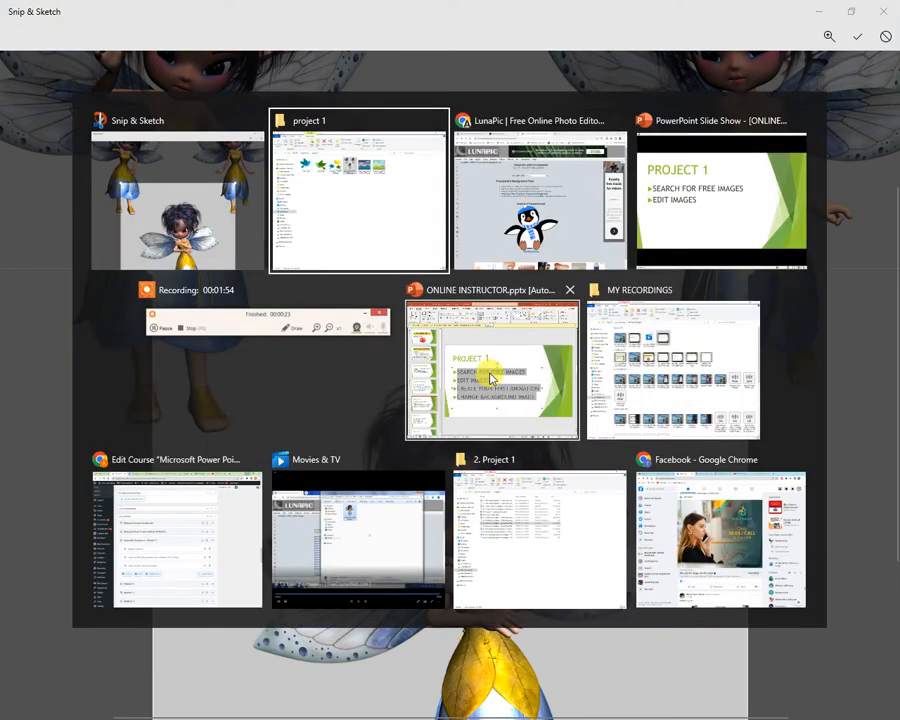
pyautogui.hotkey('alt', 'Tab')
pyautogui.scroll(-1, 340, 335)
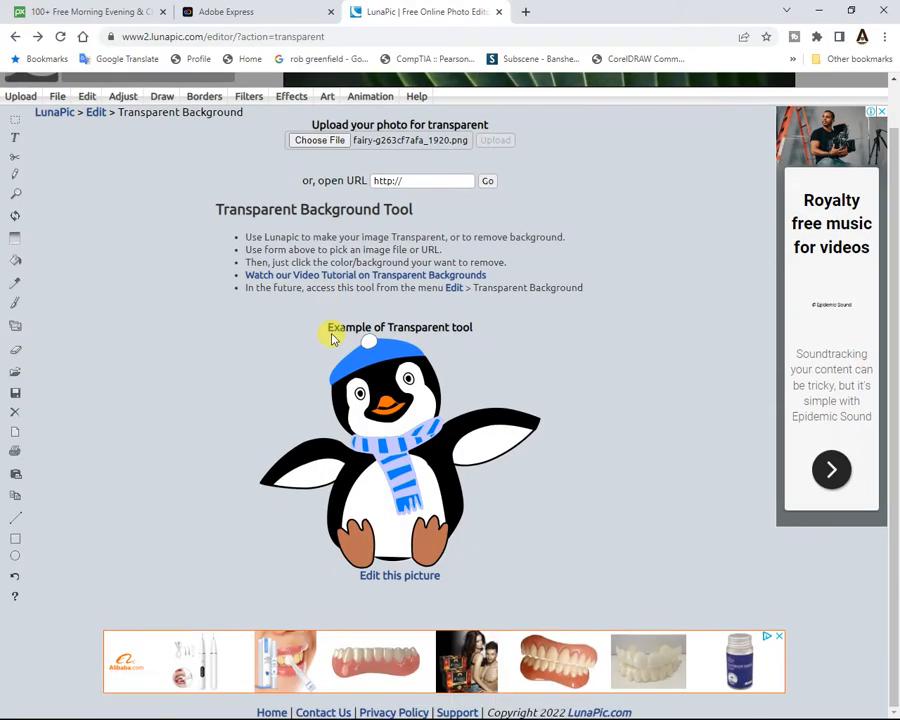
pyautogui.scroll(1, 325, 344)
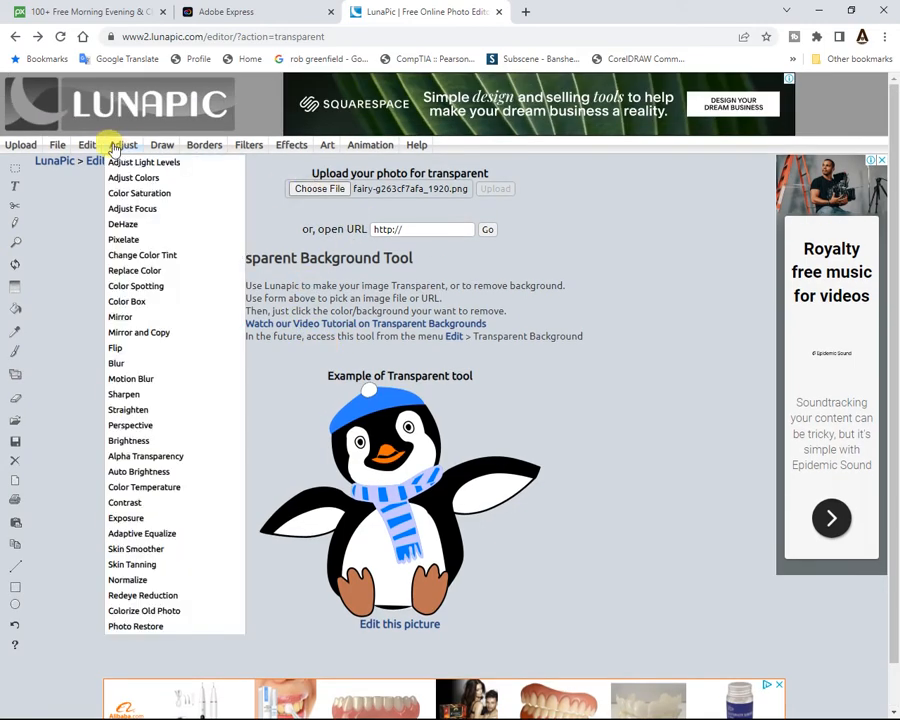
pyautogui.moveTo(147, 160)
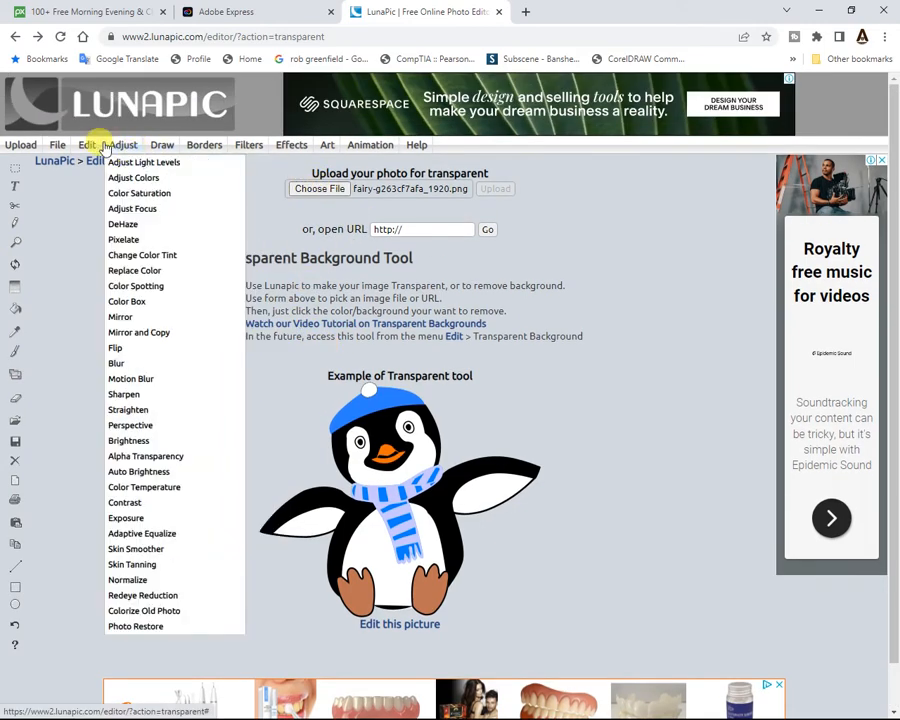
pyautogui.click(343, 189)
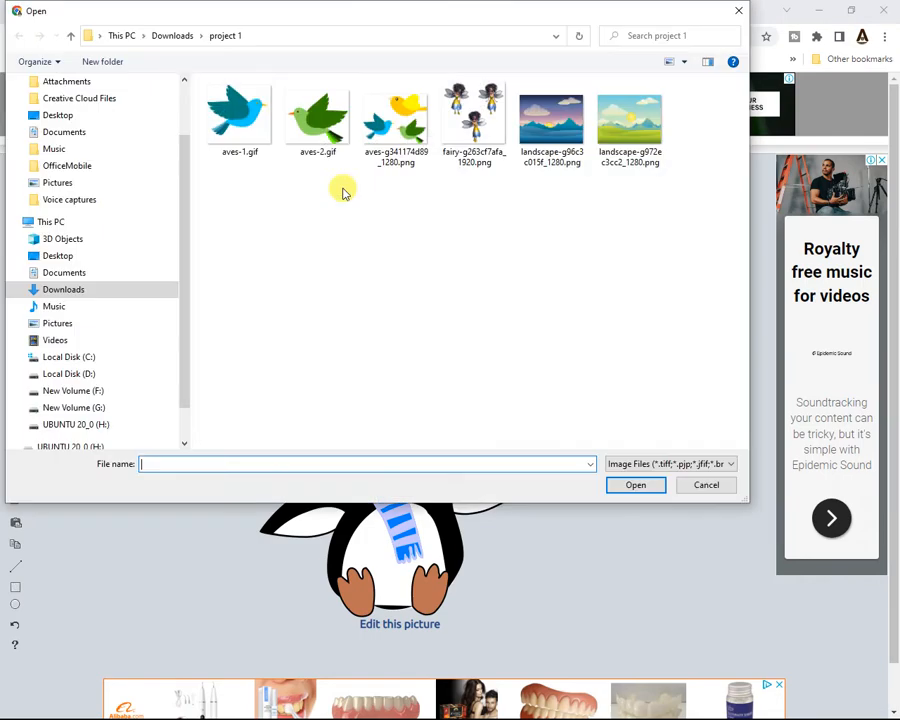
pyautogui.click(472, 142)
pyautogui.click(636, 484)
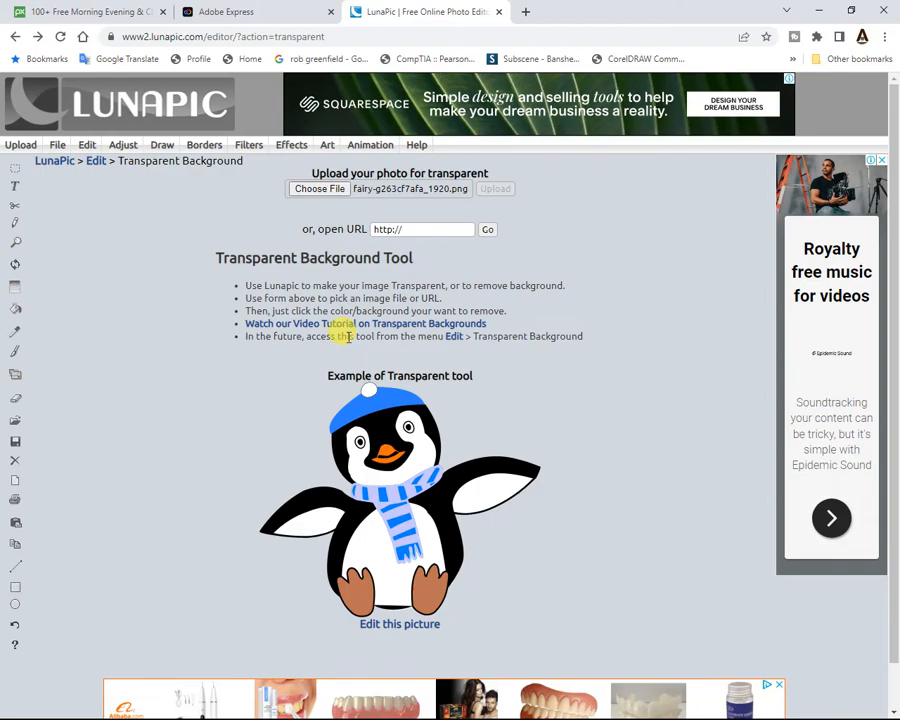
# Use the Eraser tool to rub out parts of the lower middle fairy's head, body and wing.
pyautogui.scroll(-5, 440, 466)
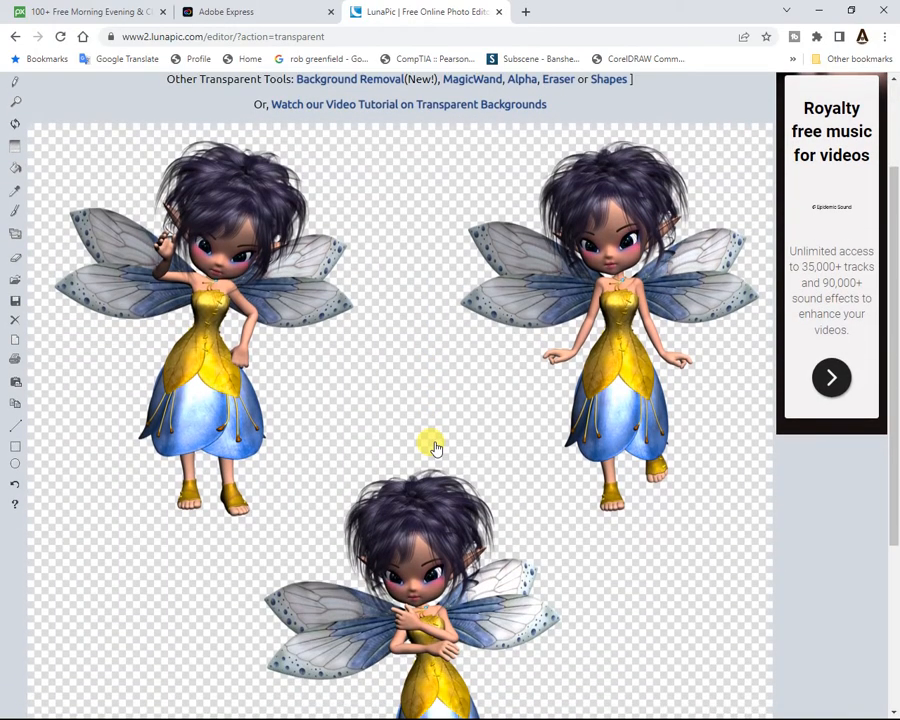
pyautogui.scroll(-3, 432, 445)
pyautogui.scroll(6, 430, 444)
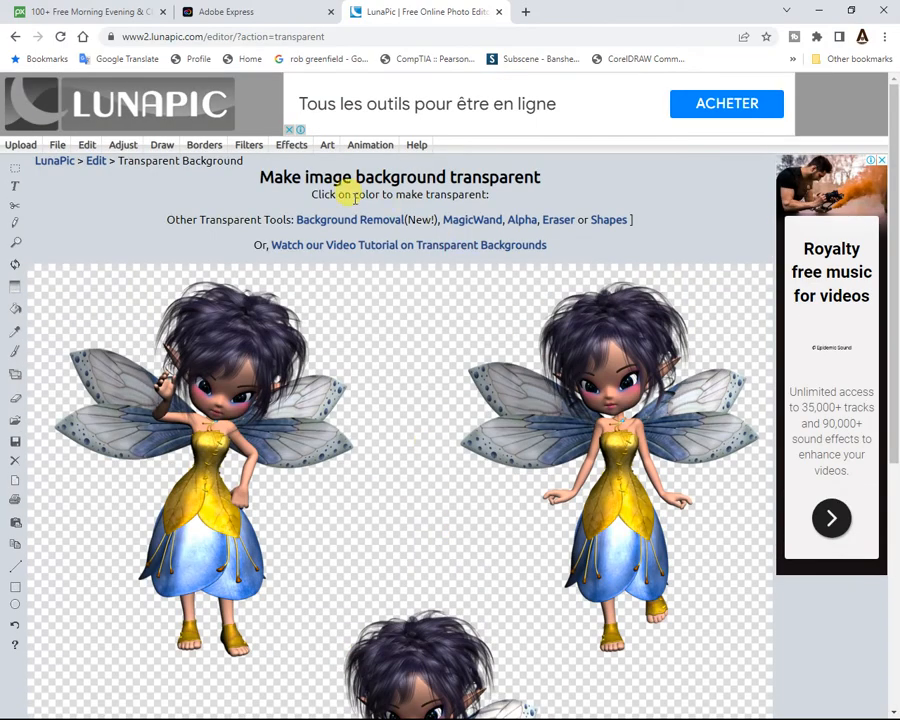
pyautogui.scroll(-3, 430, 465)
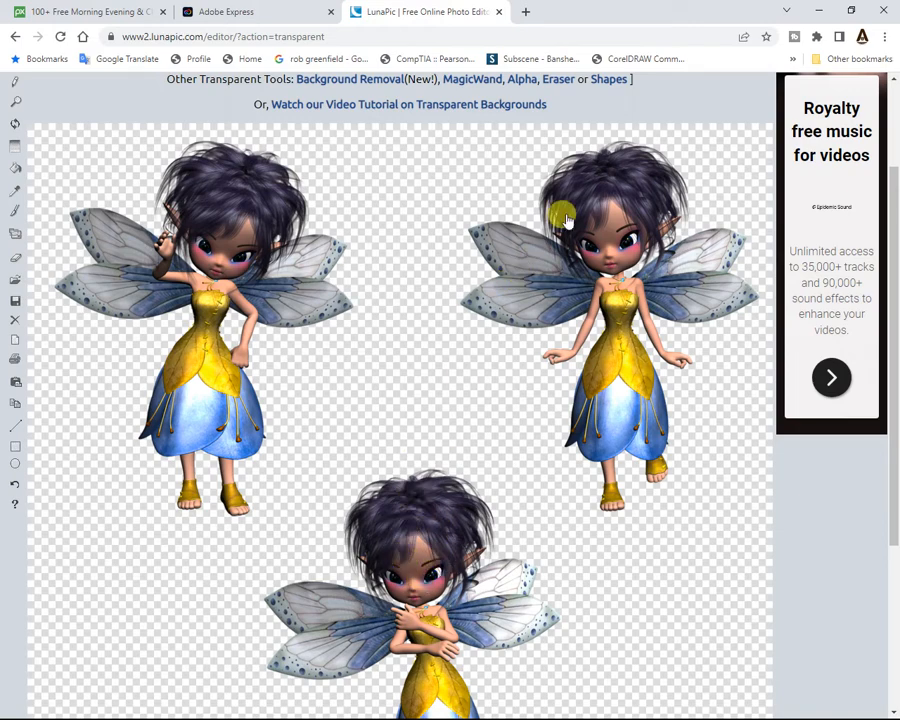
pyautogui.scroll(3, 540, 390)
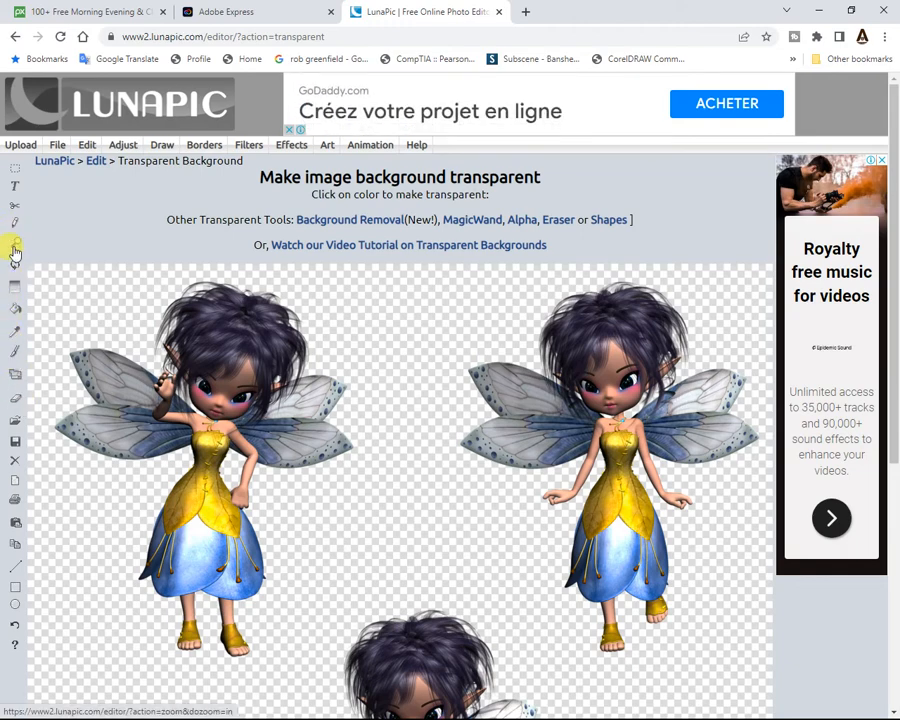
pyautogui.click(16, 401)
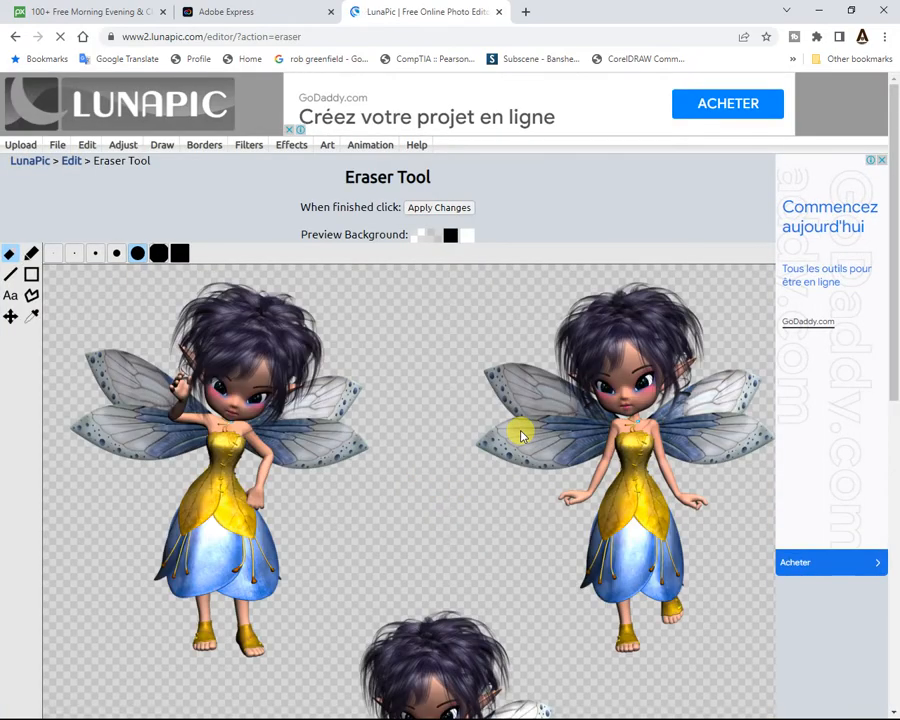
pyautogui.scroll(-3, 460, 444)
pyautogui.moveTo(465, 408); pyautogui.dragTo(485, 576)
pyautogui.moveTo(487, 373)
pyautogui.mouseDown()
pyautogui.moveTo(484, 423)
pyautogui.moveTo(450, 433)
pyautogui.moveTo(437, 568)
pyautogui.moveTo(452, 499)
pyautogui.moveTo(432, 485)
pyautogui.moveTo(410, 528)
pyautogui.moveTo(450, 563)
pyautogui.moveTo(438, 561)
pyautogui.moveTo(425, 521)
pyautogui.moveTo(417, 541)
pyautogui.moveTo(454, 513)
pyautogui.moveTo(482, 515)
pyautogui.moveTo(499, 396)
pyautogui.moveTo(482, 451)
pyautogui.moveTo(514, 396)
pyautogui.moveTo(500, 473)
pyautogui.mouseUp()
pyautogui.moveTo(508, 533)
pyautogui.mouseDown()
pyautogui.moveTo(530, 566)
pyautogui.moveTo(529, 494)
pyautogui.moveTo(545, 544)
pyautogui.moveTo(546, 600)
pyautogui.mouseUp()
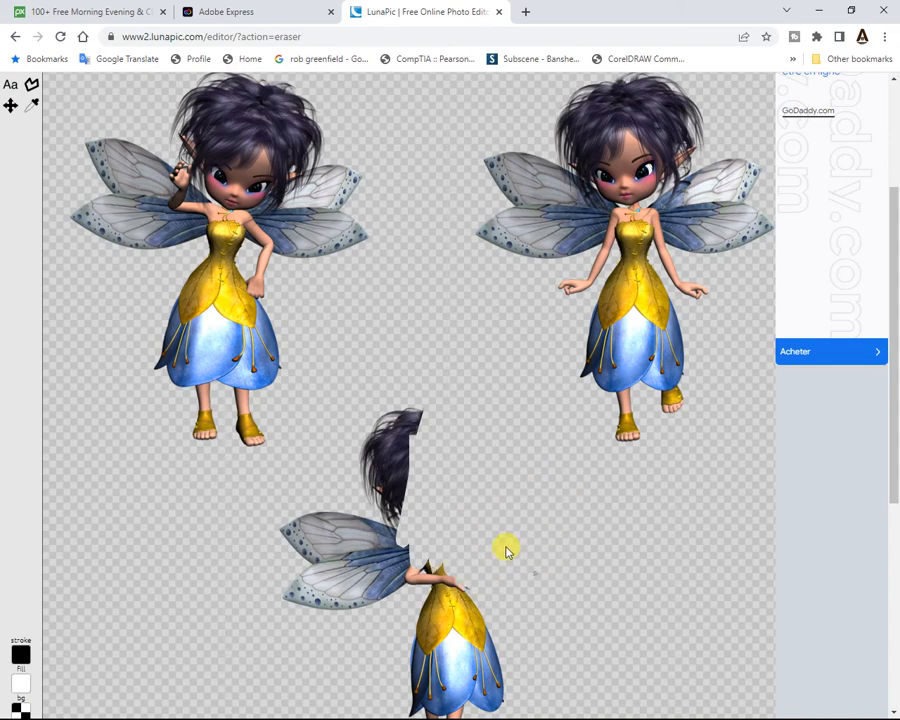
pyautogui.scroll(2, 524, 428)
pyautogui.scroll(-1, 415, 456)
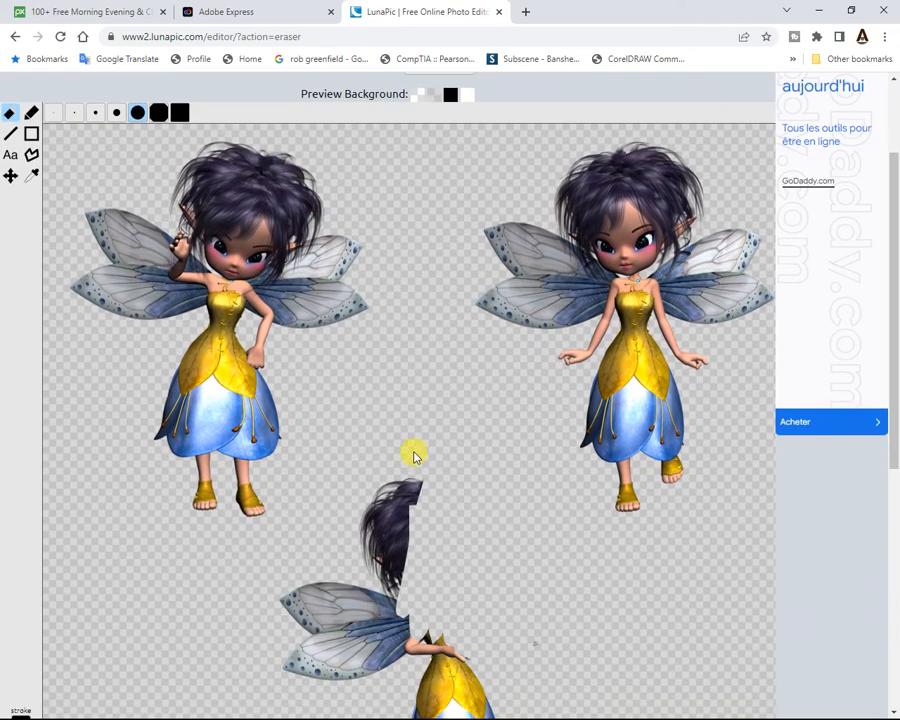
pyautogui.moveTo(415, 456)
pyautogui.mouseDown()
pyautogui.moveTo(409, 518)
pyautogui.moveTo(430, 541)
pyautogui.mouseUp()
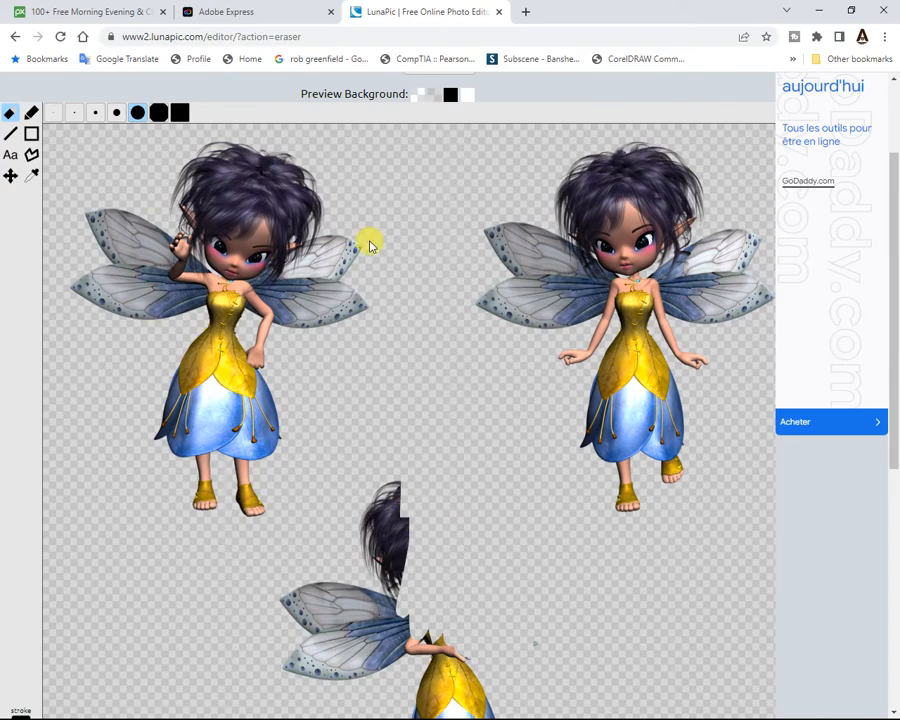
pyautogui.scroll(2, 204, 290)
pyautogui.moveTo(86, 146)
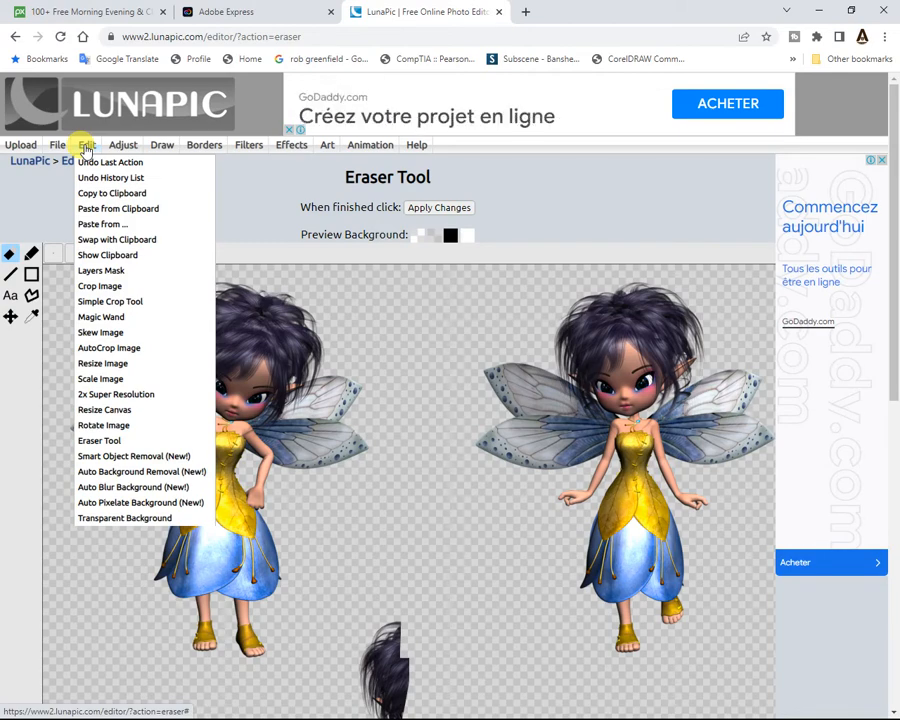
pyautogui.click(124, 306)
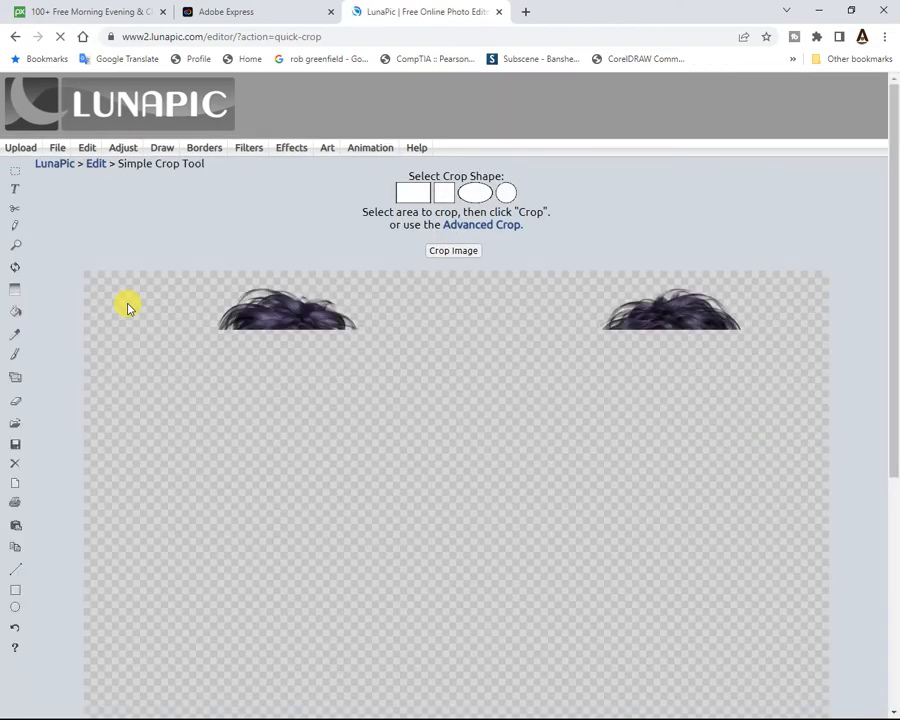
pyautogui.scroll(-3, 668, 378)
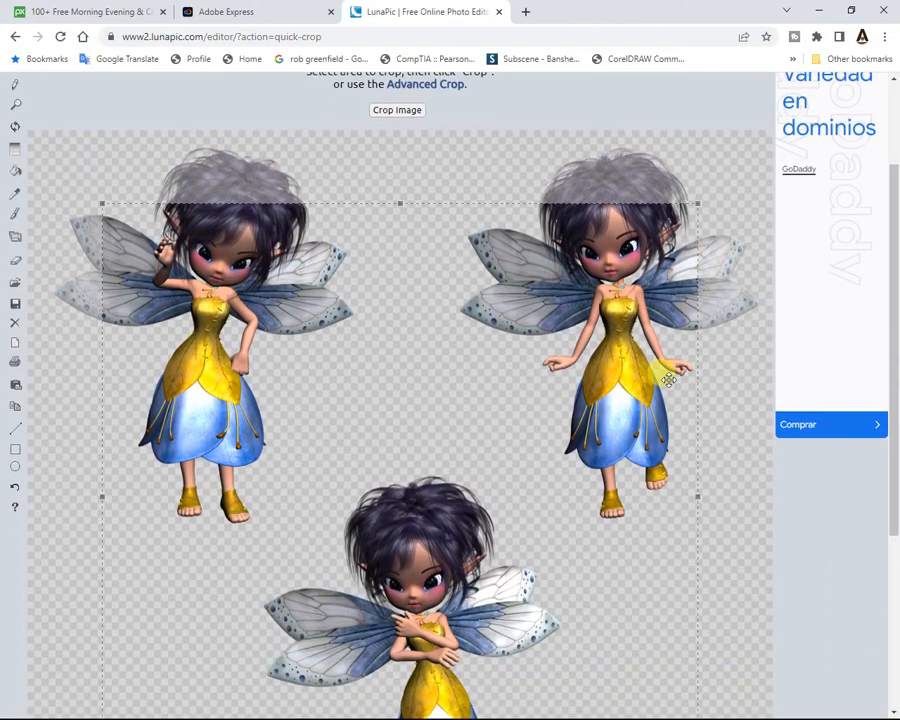
pyautogui.moveTo(546, 366); pyautogui.dragTo(632, 305)
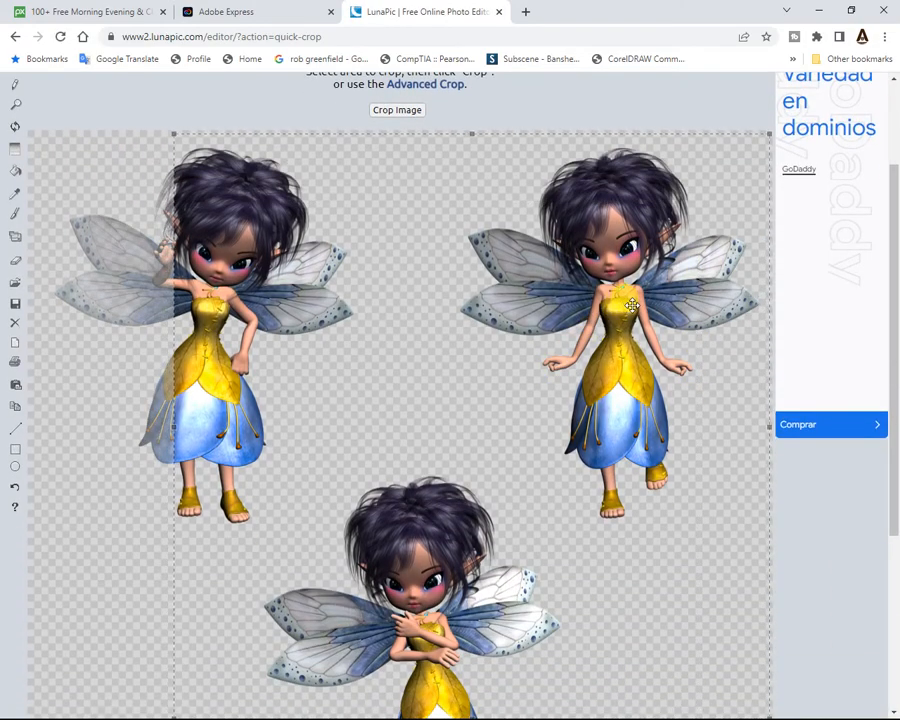
pyautogui.scroll(-3, 235, 595)
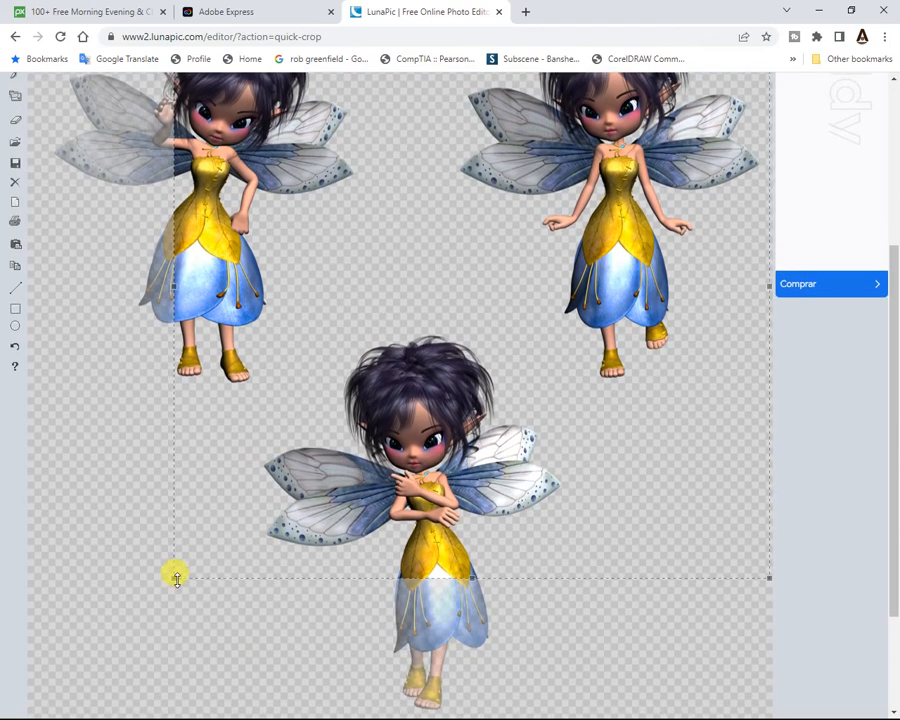
pyautogui.moveTo(175, 577); pyautogui.dragTo(455, 364)
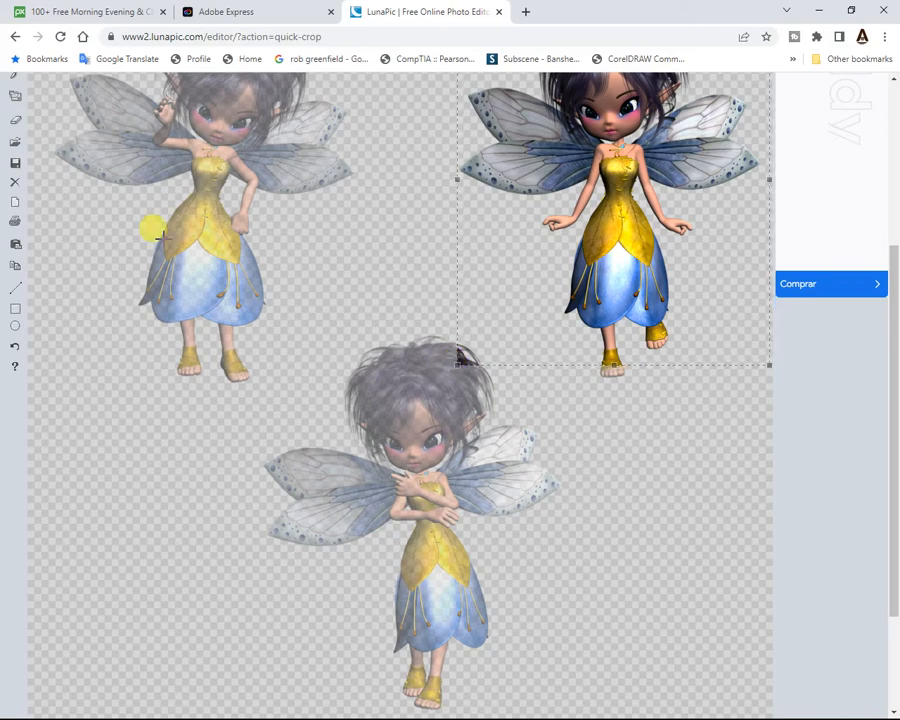
pyautogui.scroll(3, 115, 245)
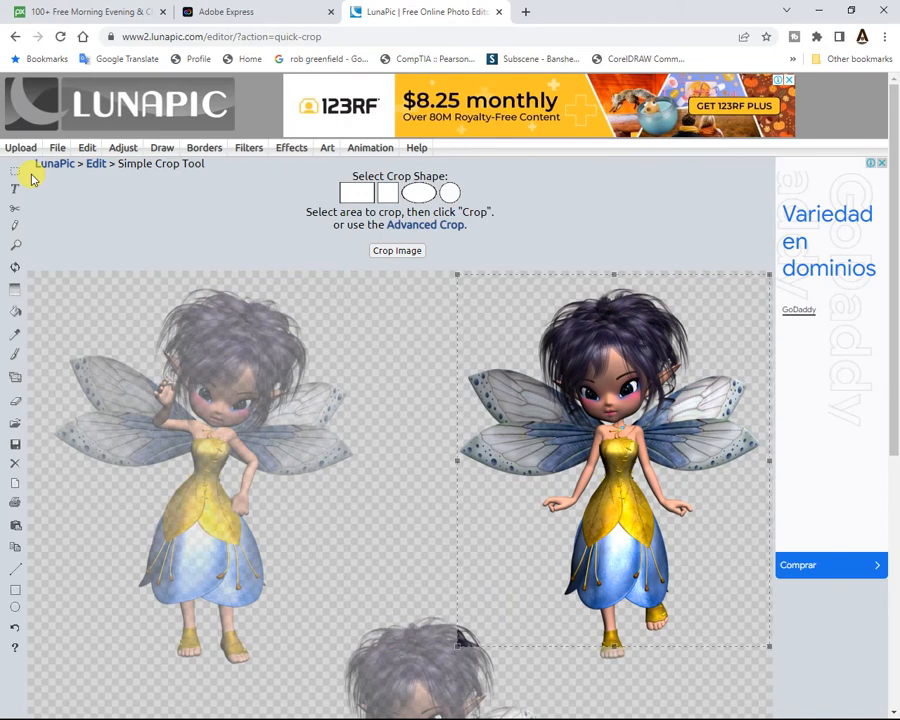
# Erase the right half of the lower middle fairy's head, her torso and her right-hand wing with the Eraser tool, and apply the changes.
pyautogui.click(15, 400)
pyautogui.scroll(-5, 512, 415)
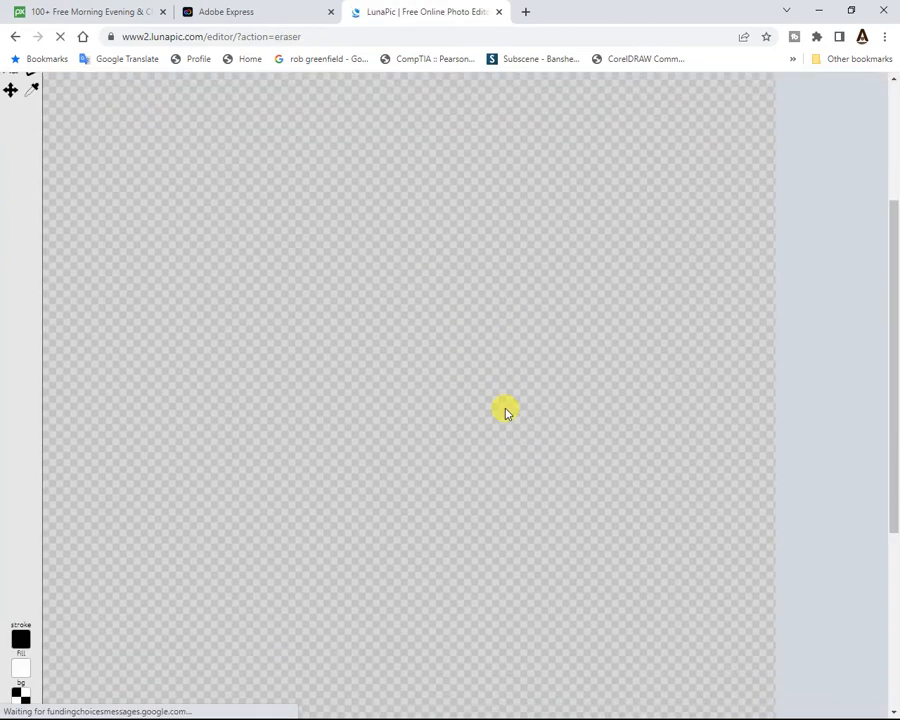
pyautogui.moveTo(480, 228)
pyautogui.mouseDown()
pyautogui.moveTo(447, 343)
pyautogui.moveTo(443, 325)
pyautogui.moveTo(433, 336)
pyautogui.moveTo(431, 155)
pyautogui.moveTo(420, 163)
pyautogui.moveTo(423, 200)
pyautogui.moveTo(472, 212)
pyautogui.moveTo(466, 374)
pyautogui.moveTo(453, 336)
pyautogui.moveTo(494, 394)
pyautogui.moveTo(500, 326)
pyautogui.moveTo(472, 285)
pyautogui.moveTo(476, 370)
pyautogui.mouseUp()
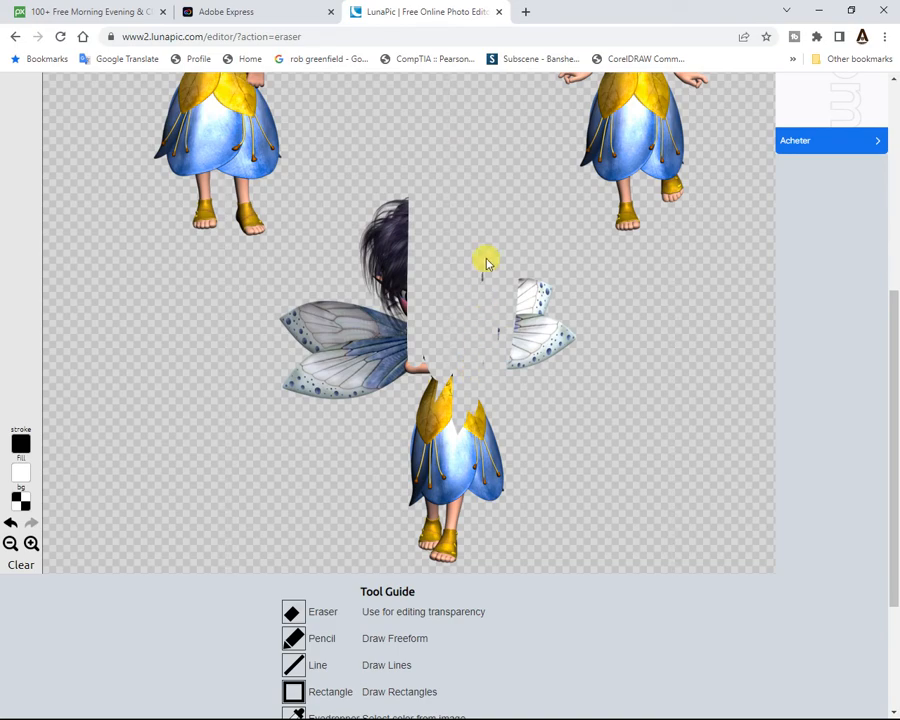
pyautogui.moveTo(523, 245); pyautogui.dragTo(550, 308)
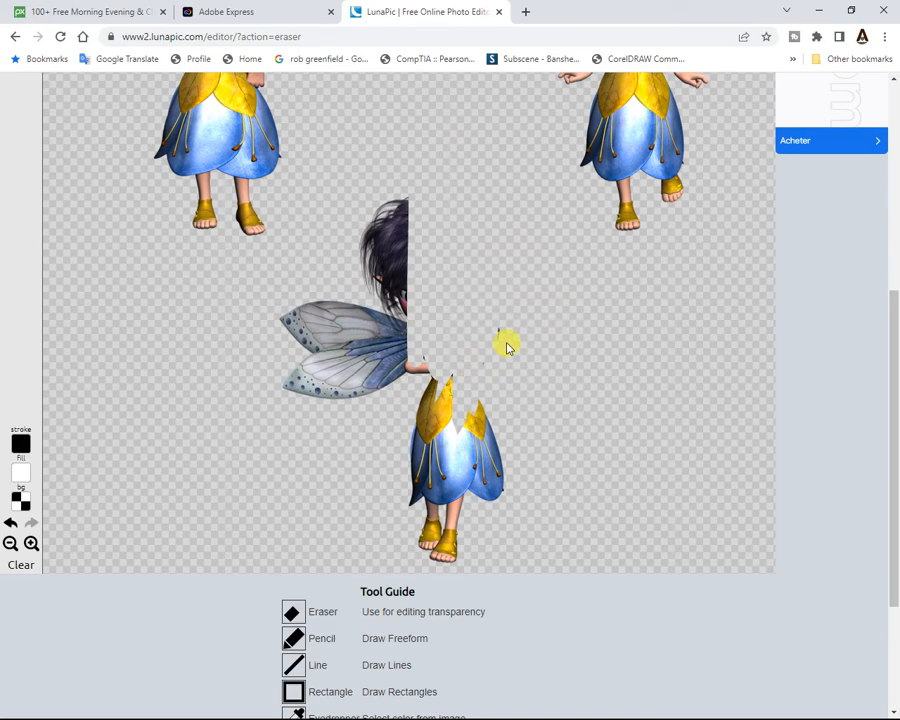
pyautogui.scroll(4, 565, 403)
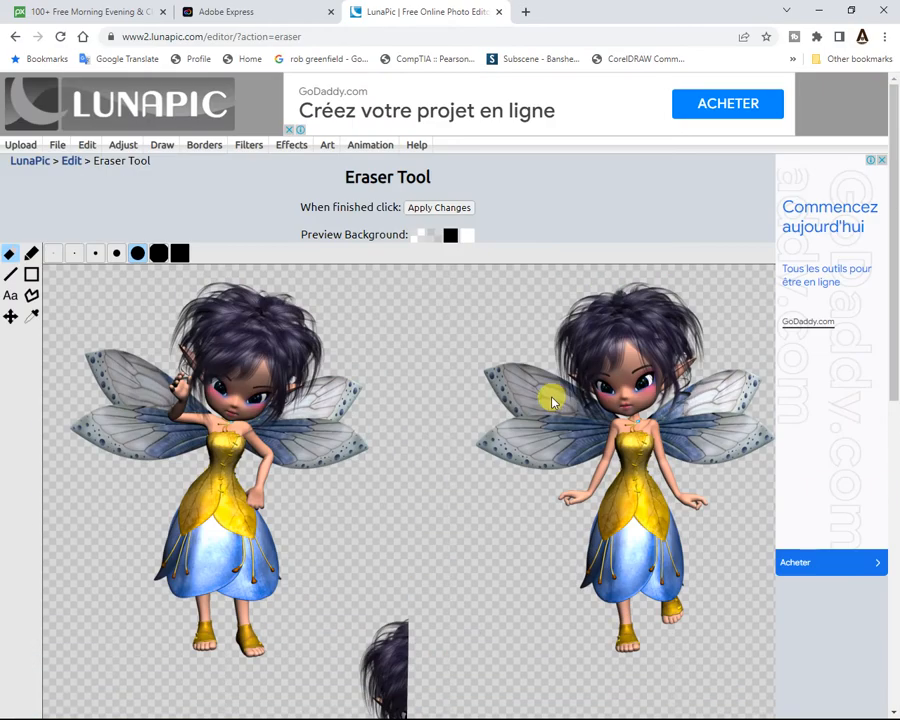
pyautogui.click(440, 208)
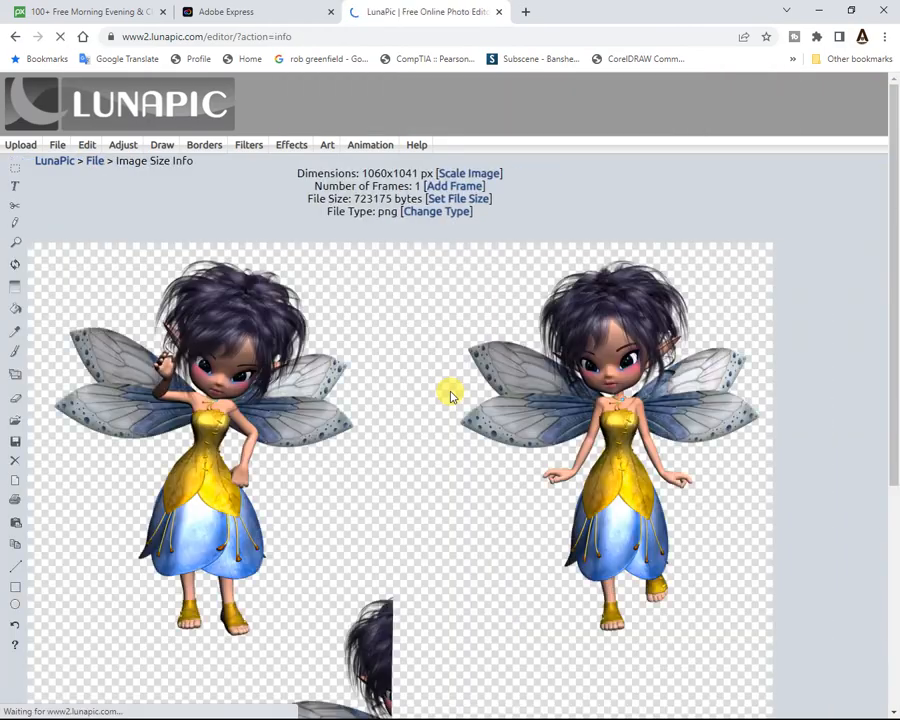
# Crop the image to the upper-right fairy with the Simple Crop Tool, keeping the lower fairy's remains outside the frame.
pyautogui.scroll(-3, 440, 393)
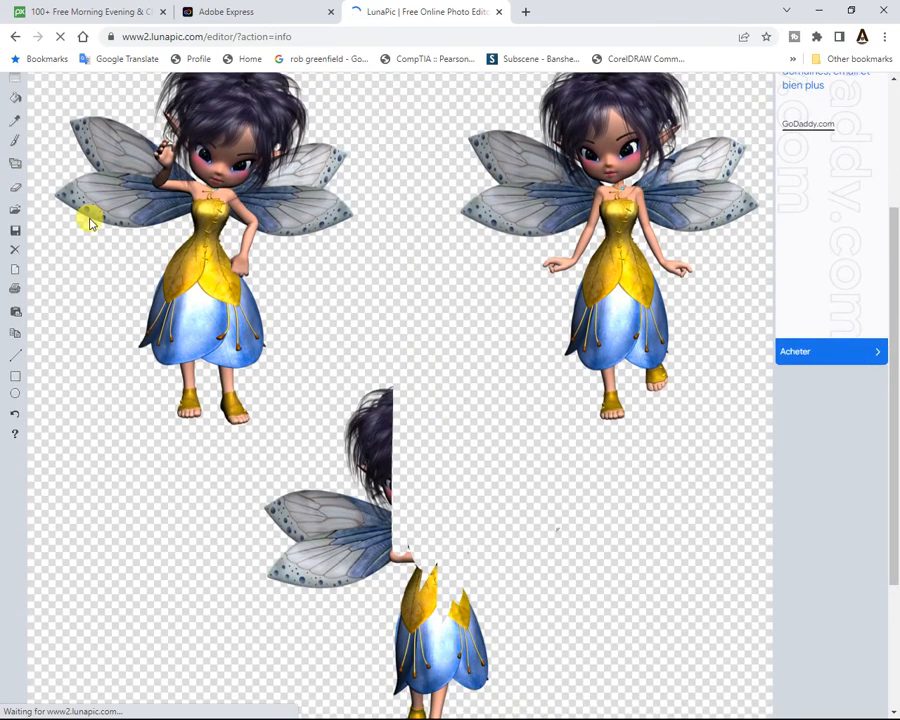
pyautogui.scroll(3, 88, 217)
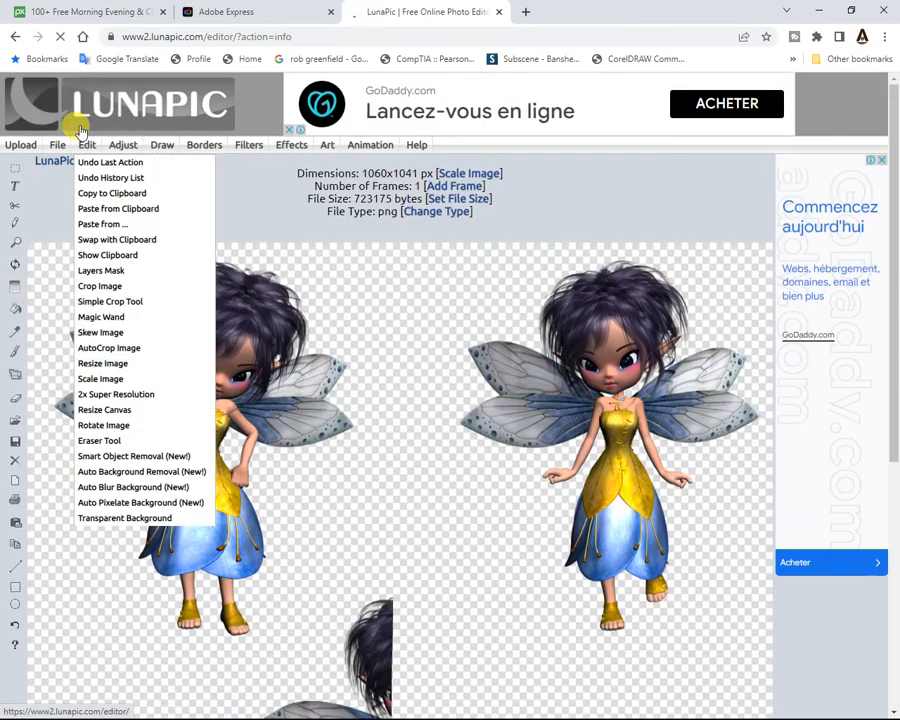
pyautogui.click(95, 302)
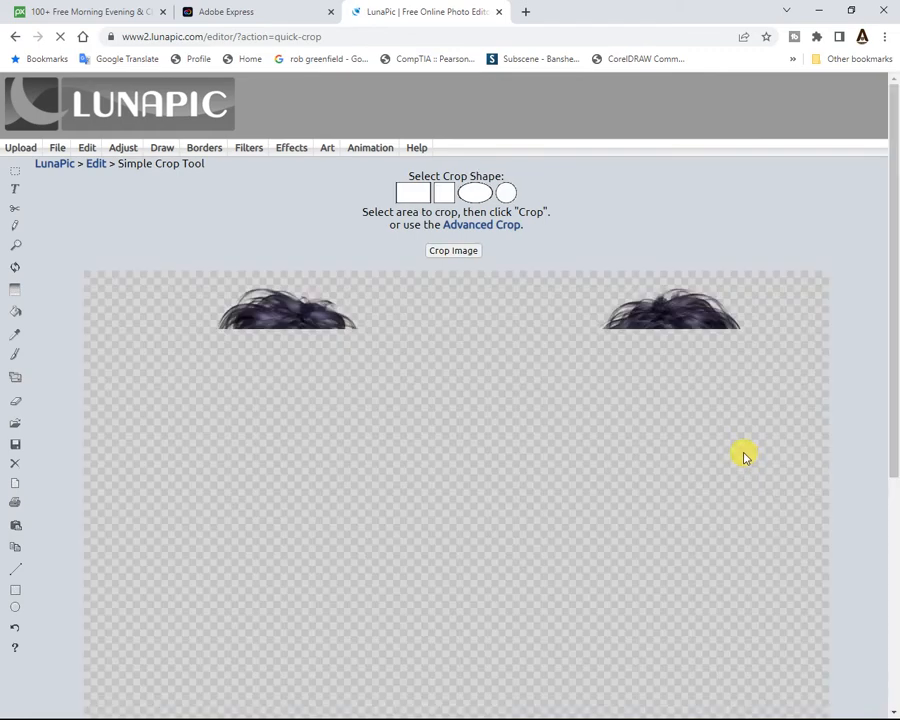
pyautogui.scroll(-3, 704, 396)
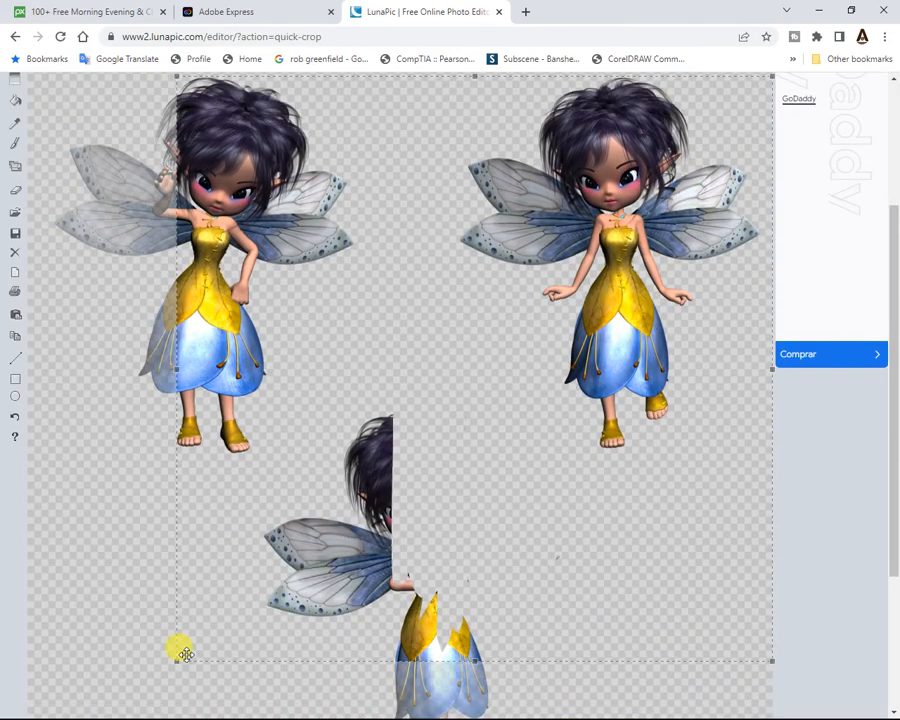
pyautogui.moveTo(175, 660); pyautogui.dragTo(410, 458)
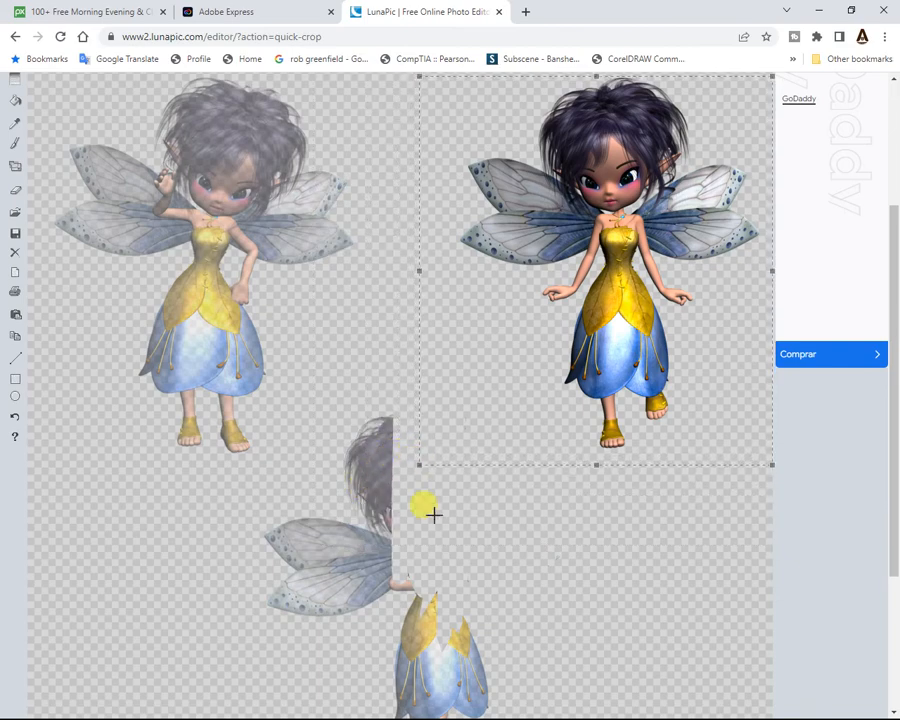
pyautogui.scroll(2, 538, 585)
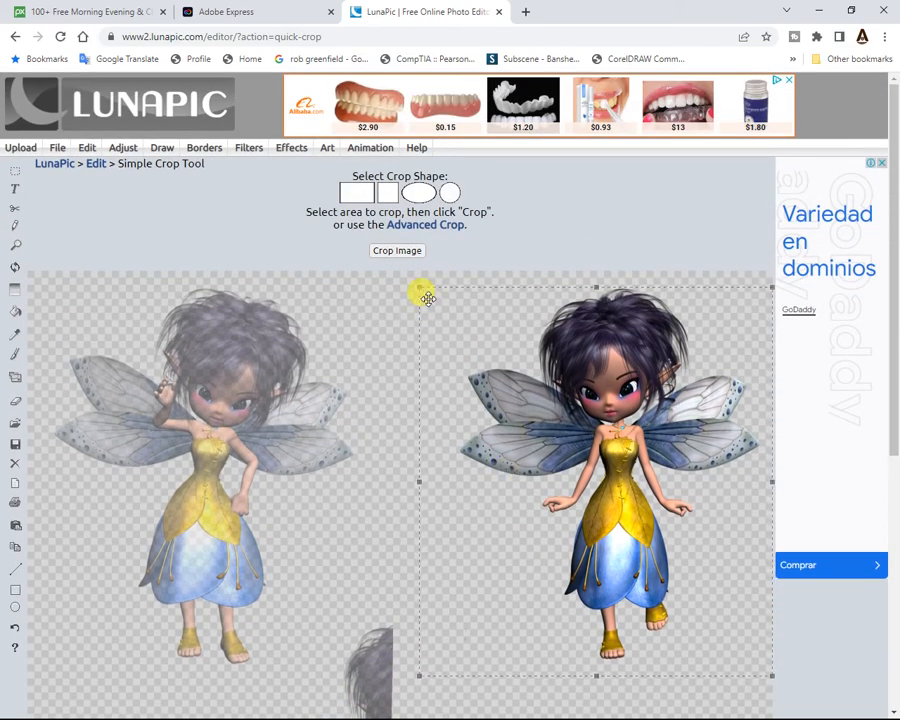
pyautogui.click(396, 250)
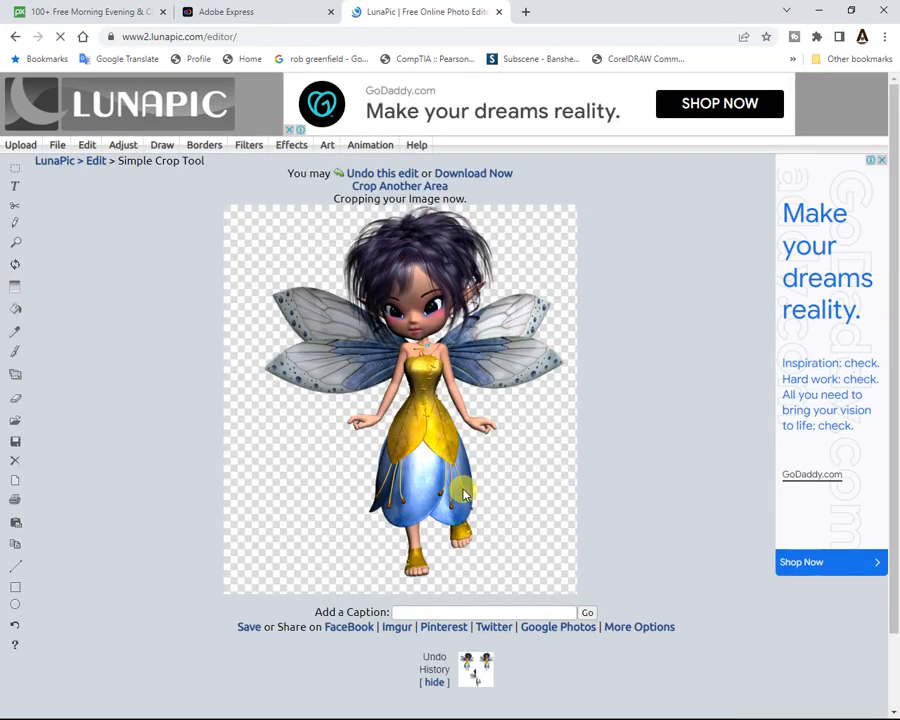
# Save the cropped fairy as a GIF and show the downloaded file in its folder.
pyautogui.click(16, 442)
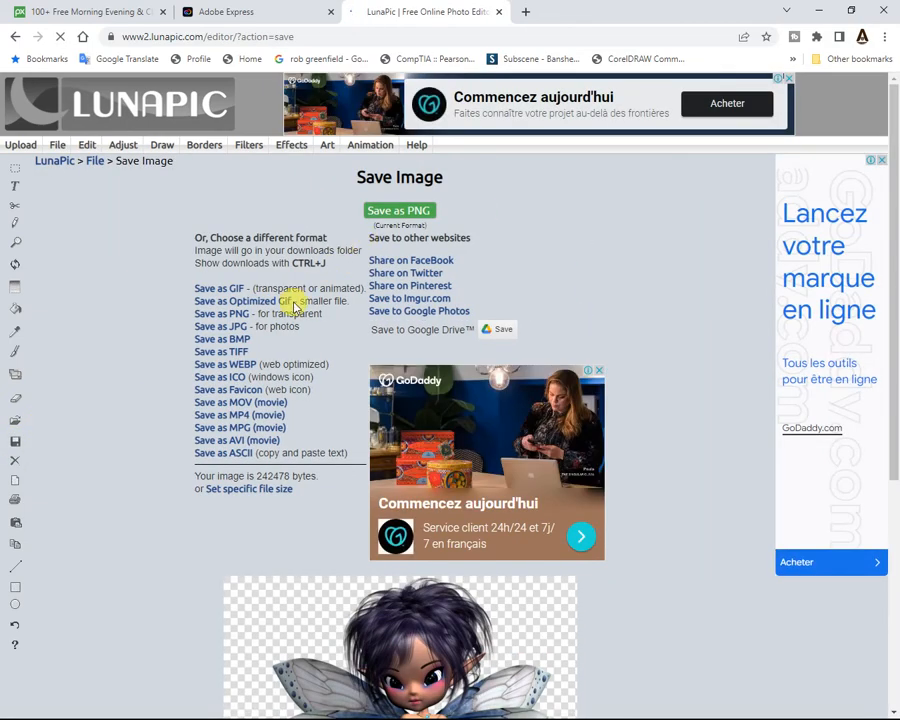
pyautogui.click(229, 290)
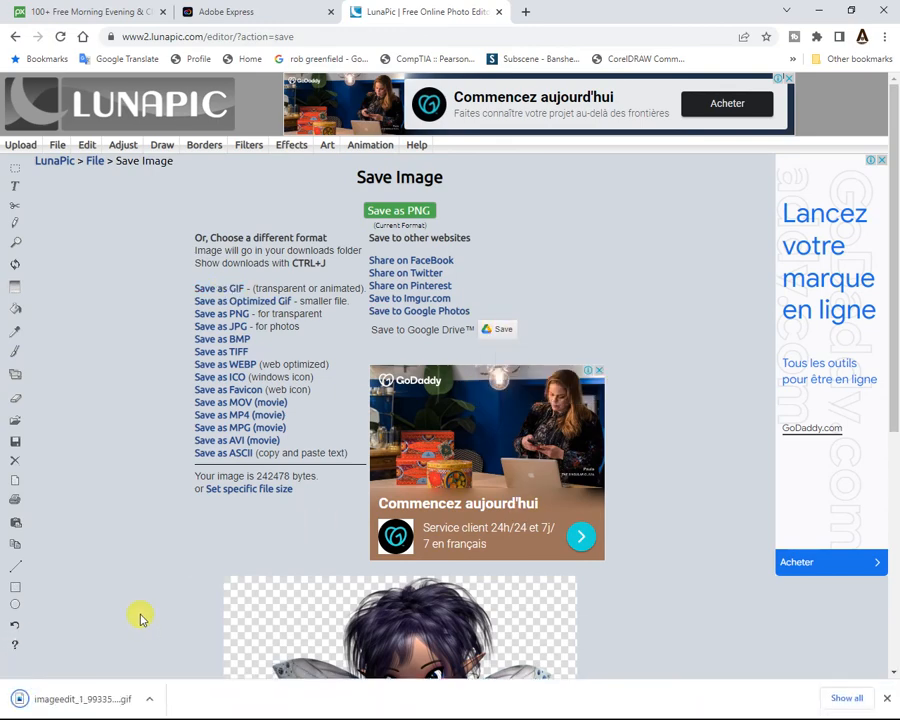
pyautogui.click(147, 699)
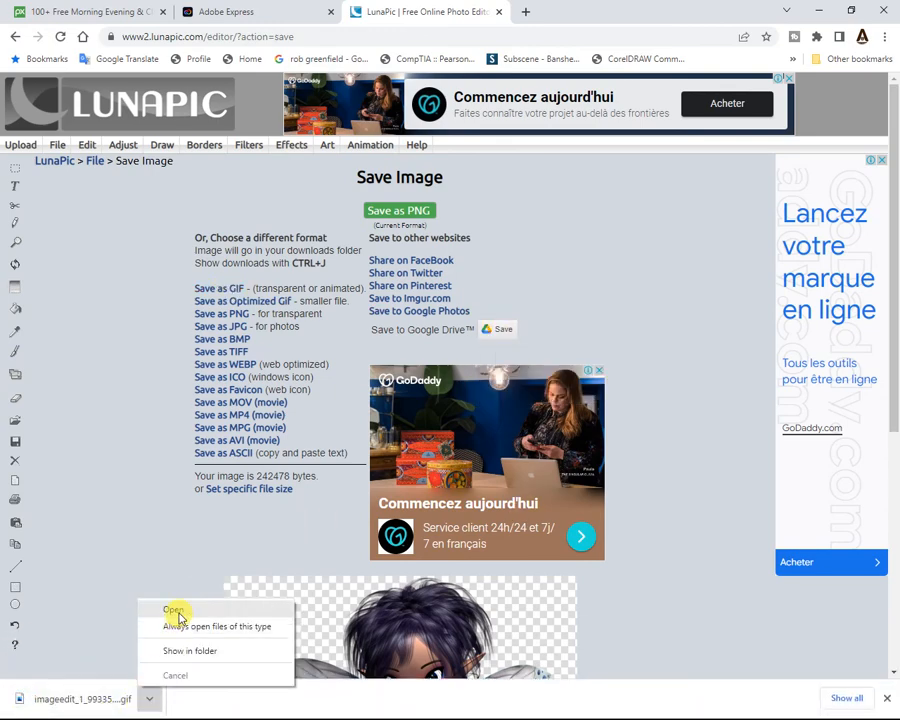
pyautogui.click(187, 652)
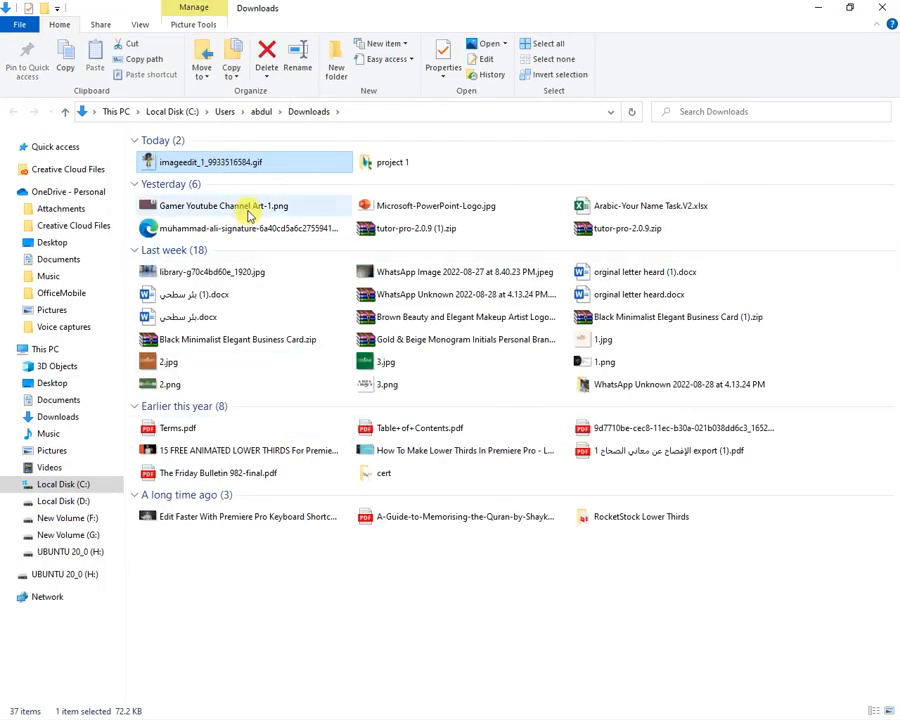
# Preview imageedit_1_9933516584.gif and move it into the project 1 folder.
pyautogui.doubleClick(242, 165)
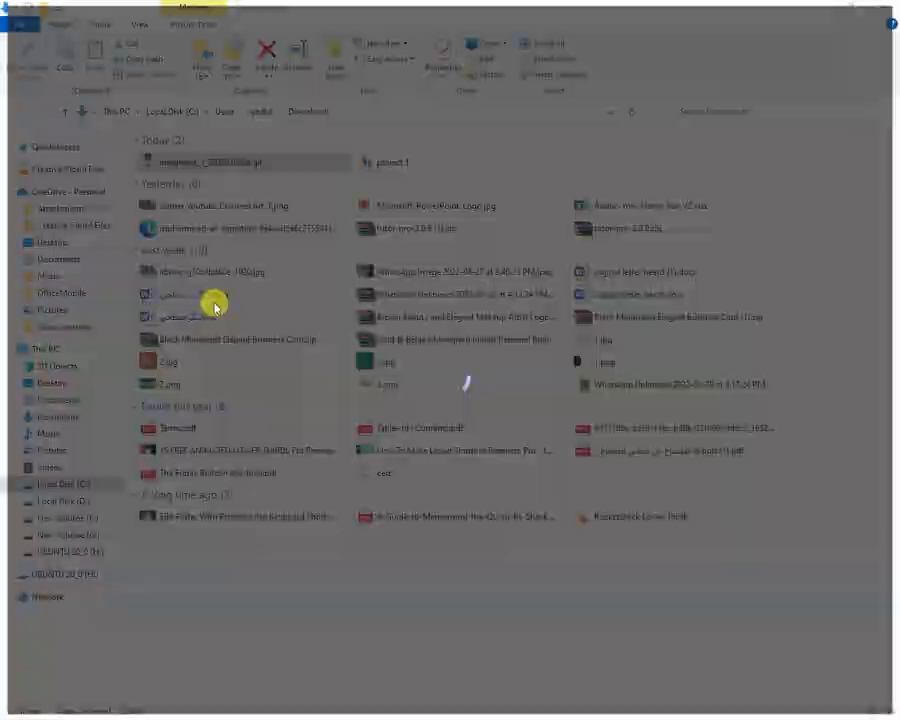
pyautogui.click(884, 12)
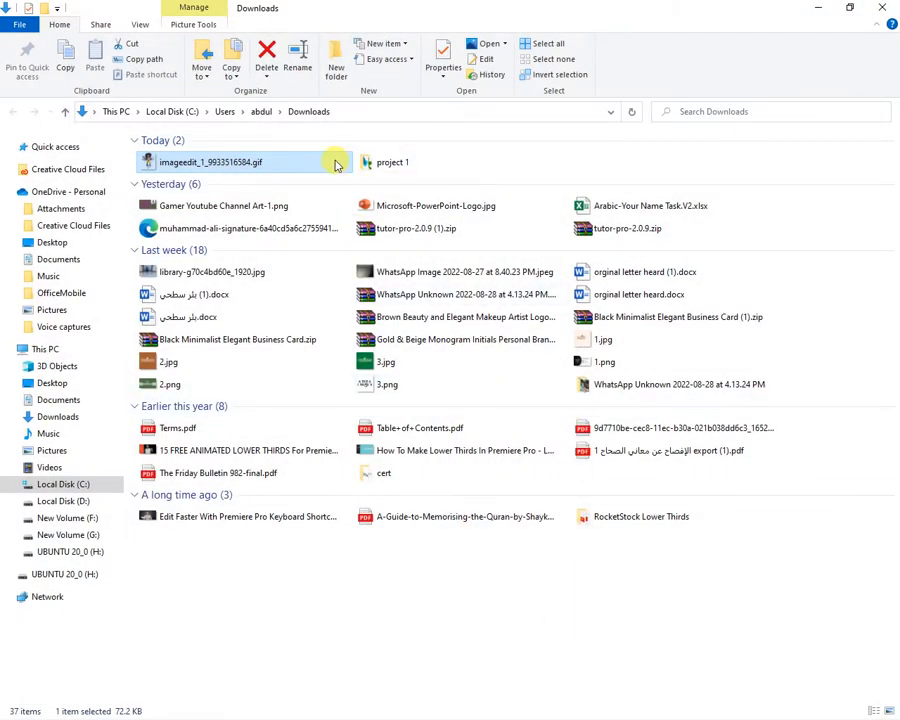
pyautogui.moveTo(275, 168); pyautogui.dragTo(392, 166)
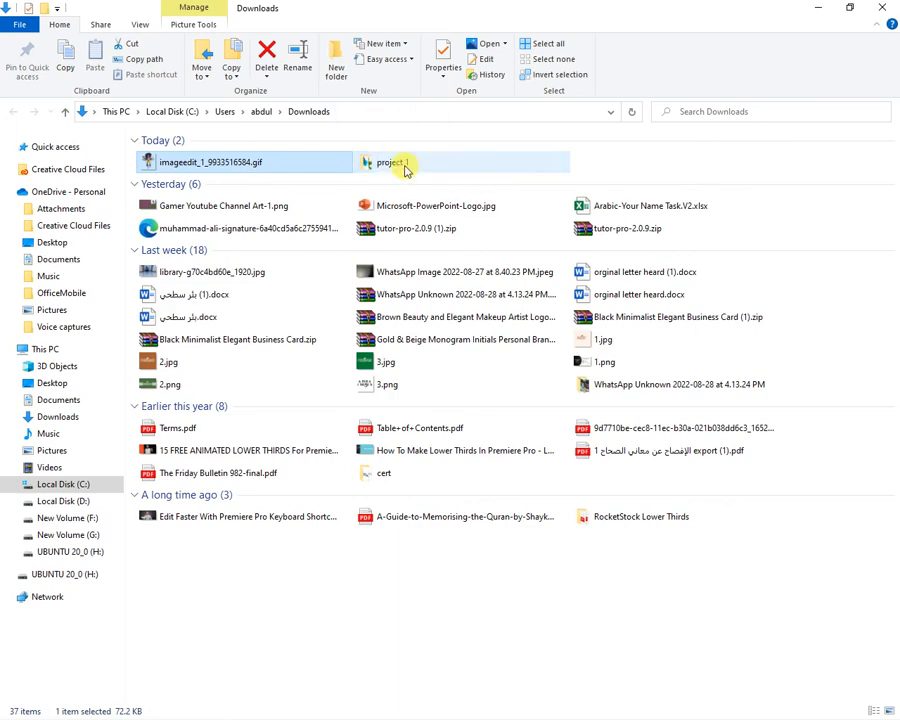
# Open the project 1 folder and view imageedit_1_9933516584.gif at full size, closing the viewer when done.
pyautogui.doubleClick(283, 164)
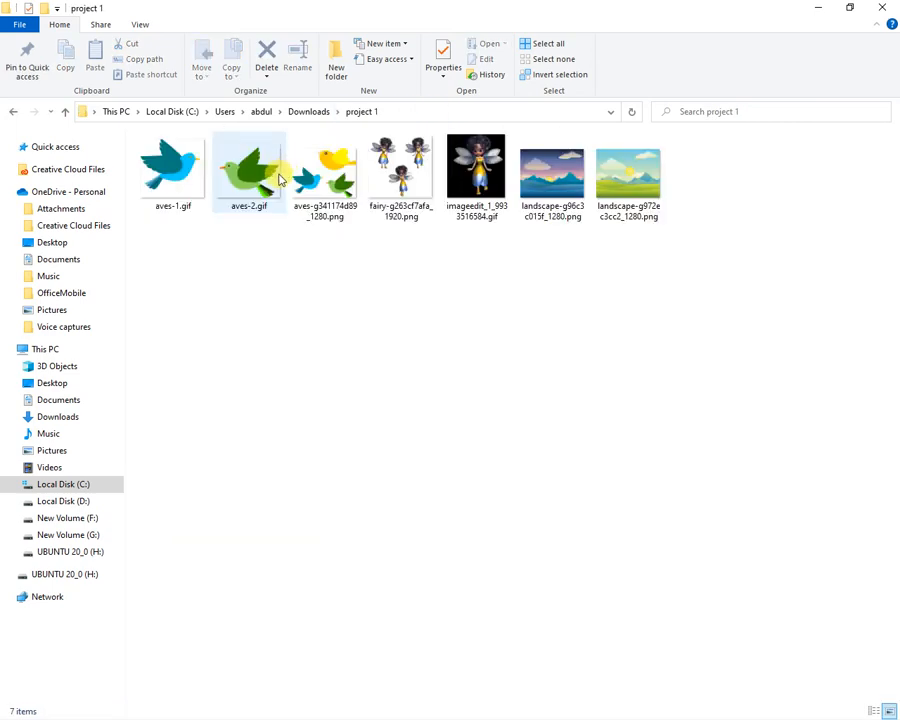
pyautogui.doubleClick(480, 175)
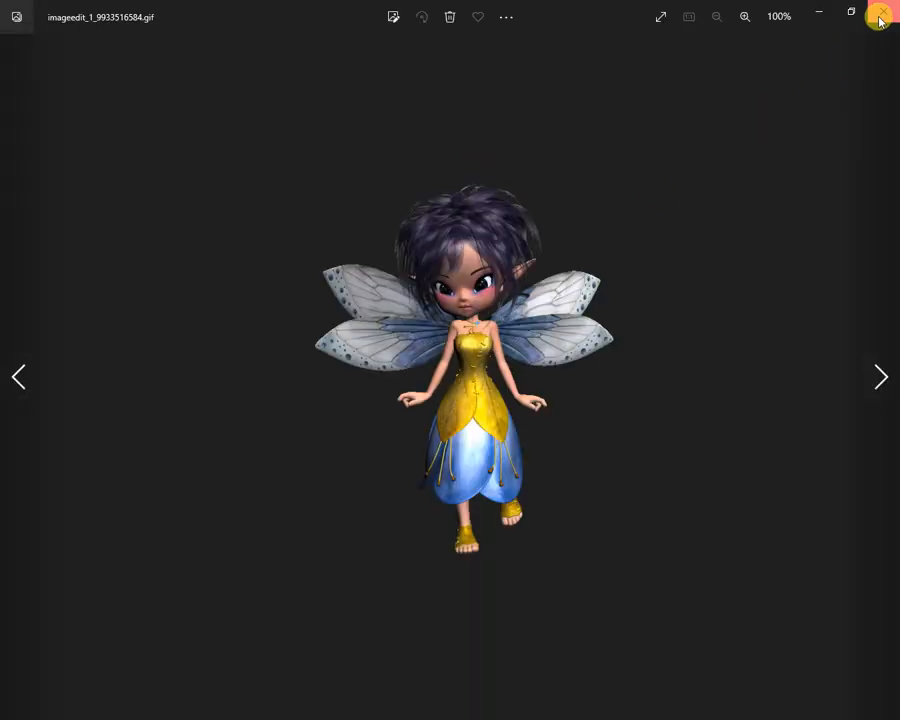
pyautogui.click(879, 14)
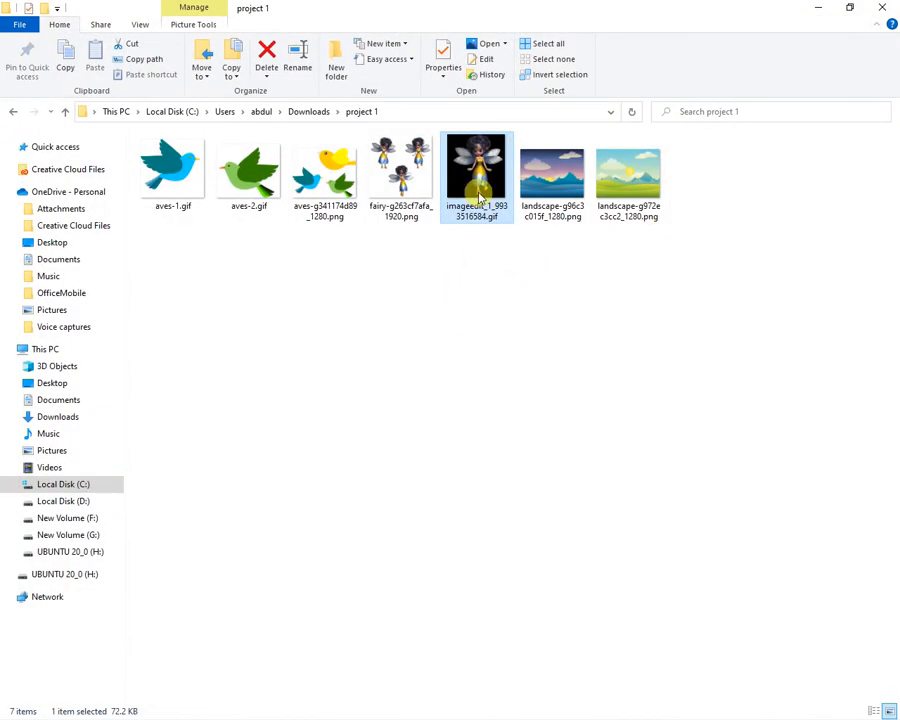